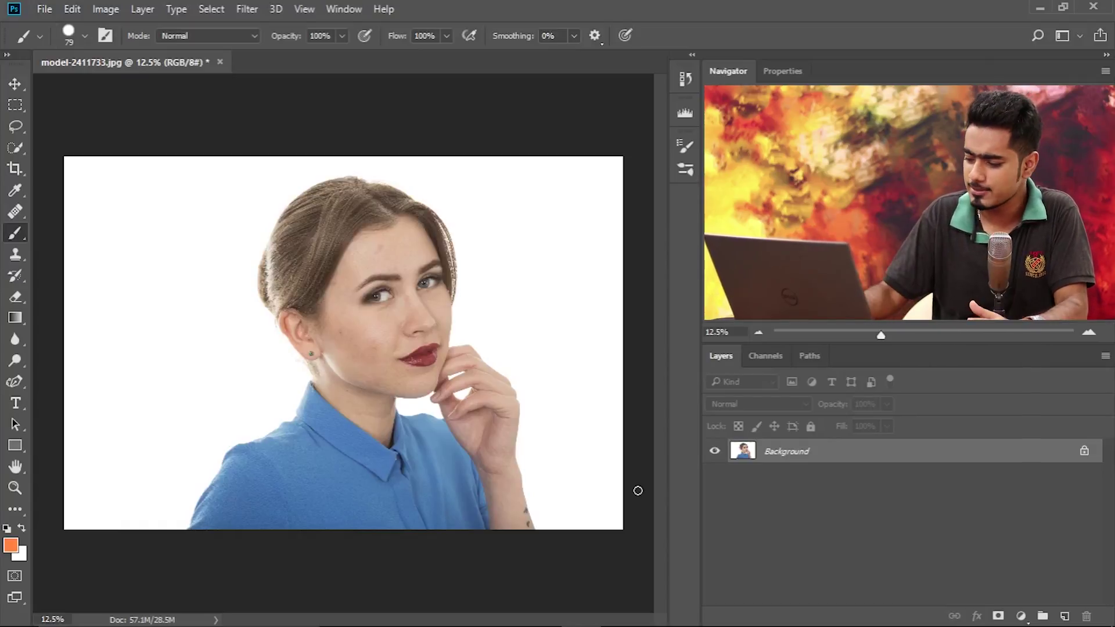
- Zoom in on the face and add a Black & White adjustment layer
key(ctrl+plus)
key(ctrl+plus)
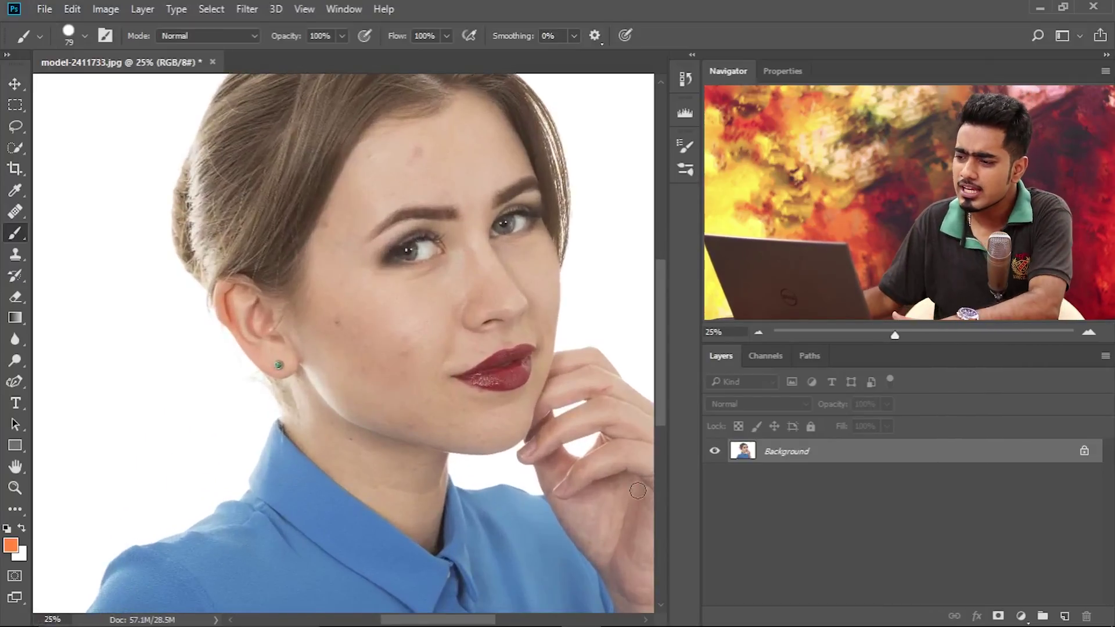
mouse_move(460, 340)
mouse_down()
mouse_move(386, 416)
mouse_move(358, 388)
mouse_up()
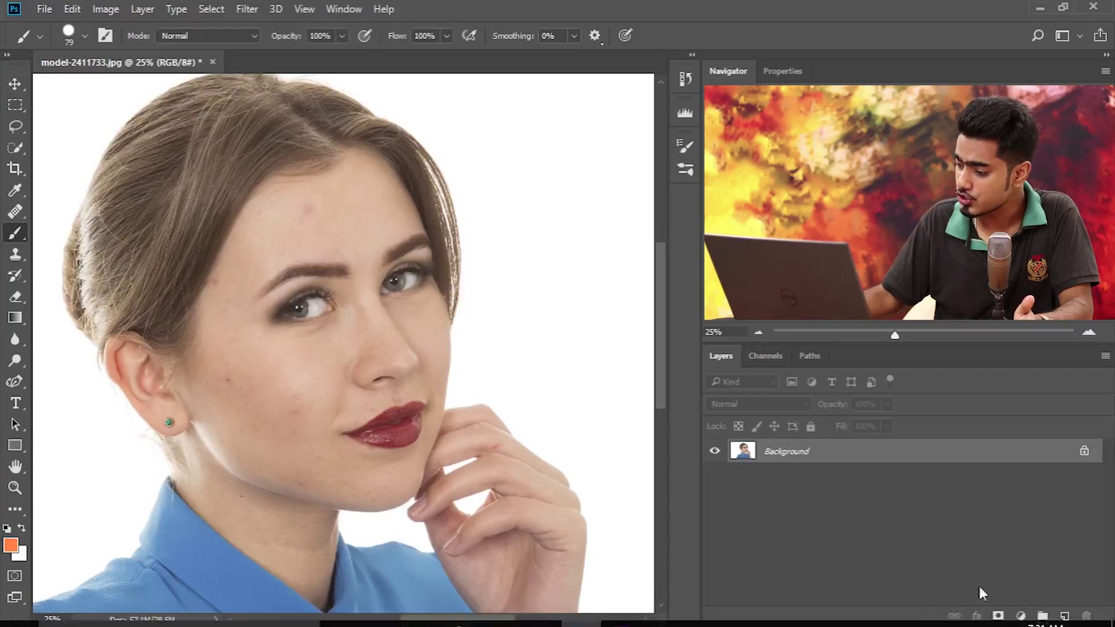
click(1020, 616)
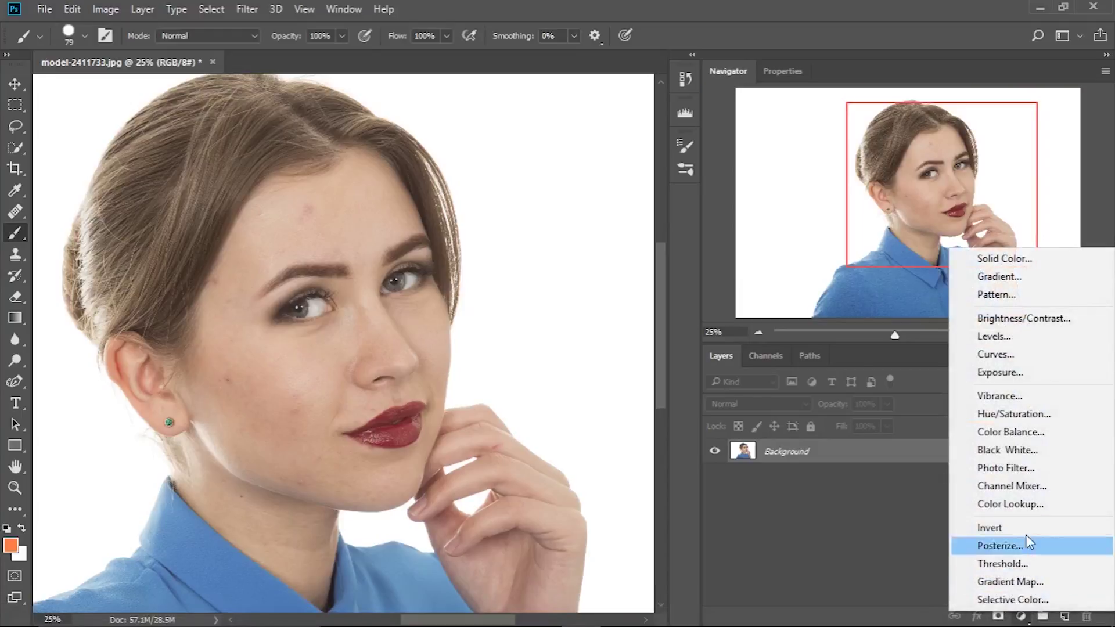
click(1025, 452)
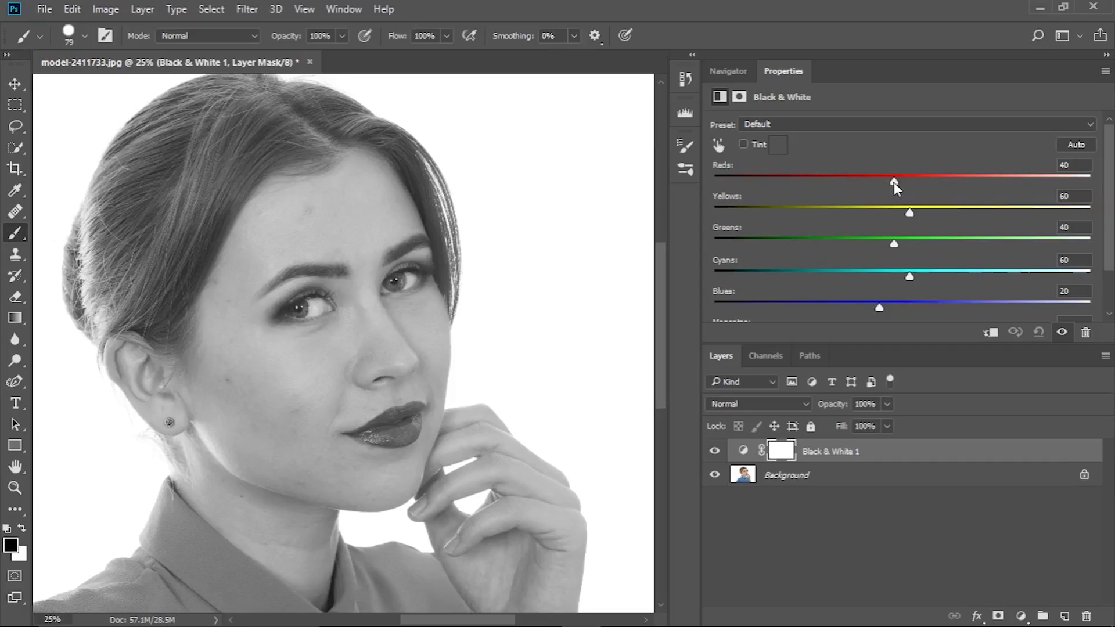
- Set Reds to -200 and Blues to 300, and raise Yellows to brighten the skin
drag(894, 182, 894, 181)
drag(894, 181, 715, 161)
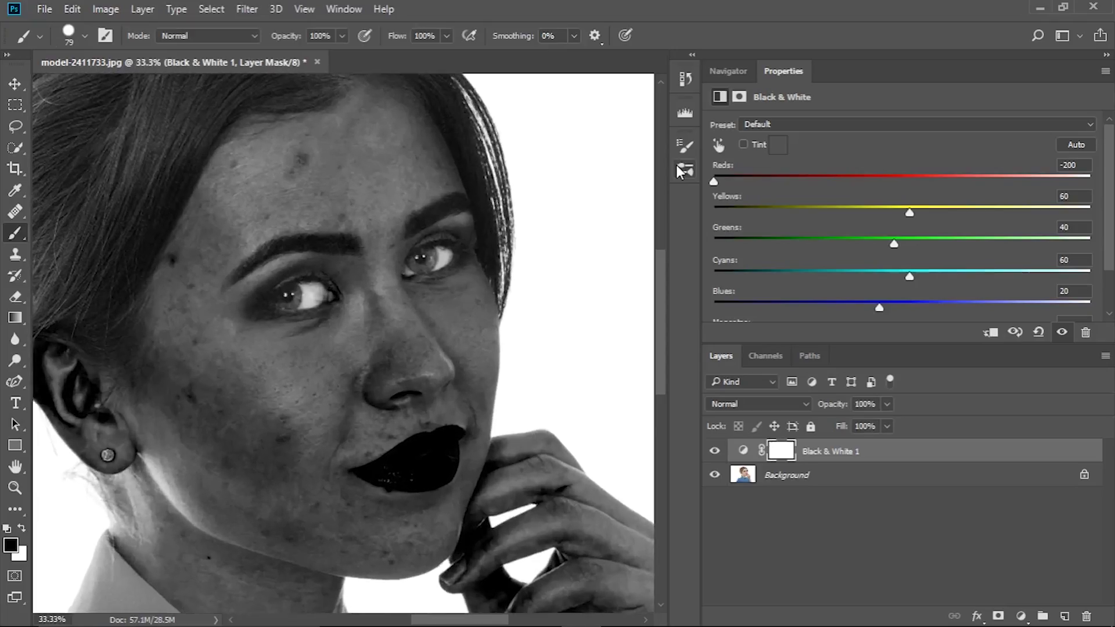
drag(280, 190, 334, 258)
scroll(781, 284, down, 1)
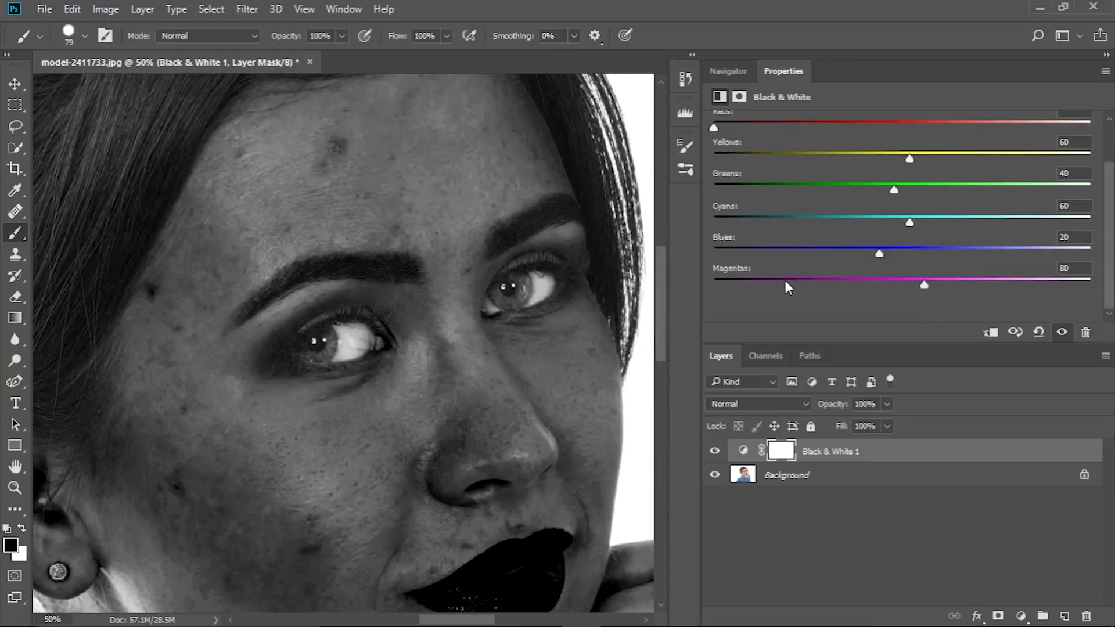
drag(879, 252, 1090, 254)
drag(910, 154, 970, 159)
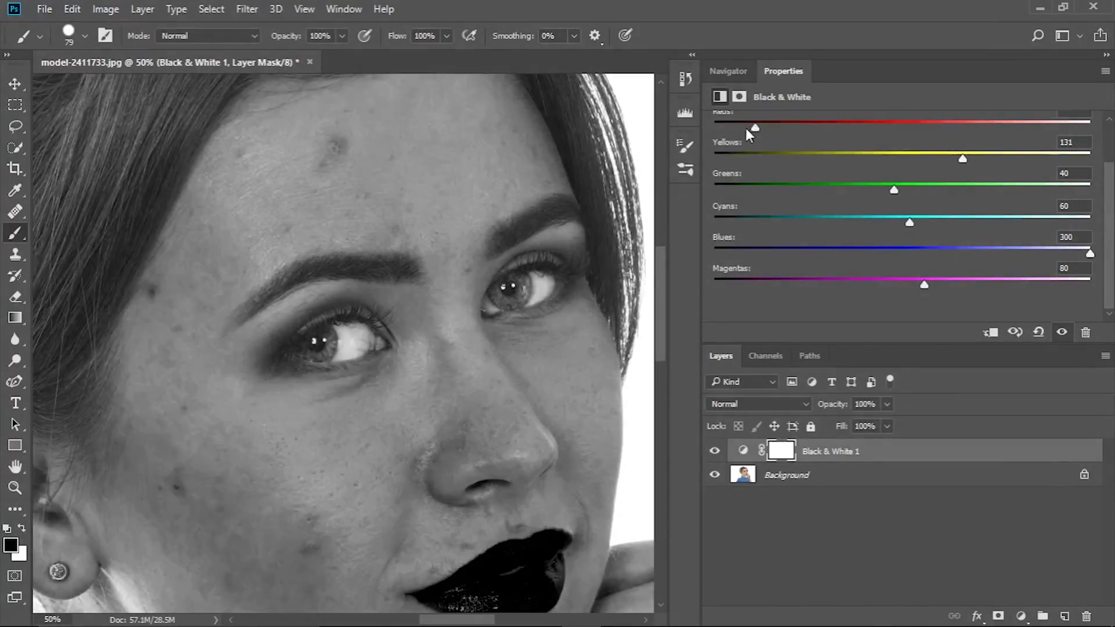
scroll(433, 191, down, 4)
scroll(415, 203, up, 5)
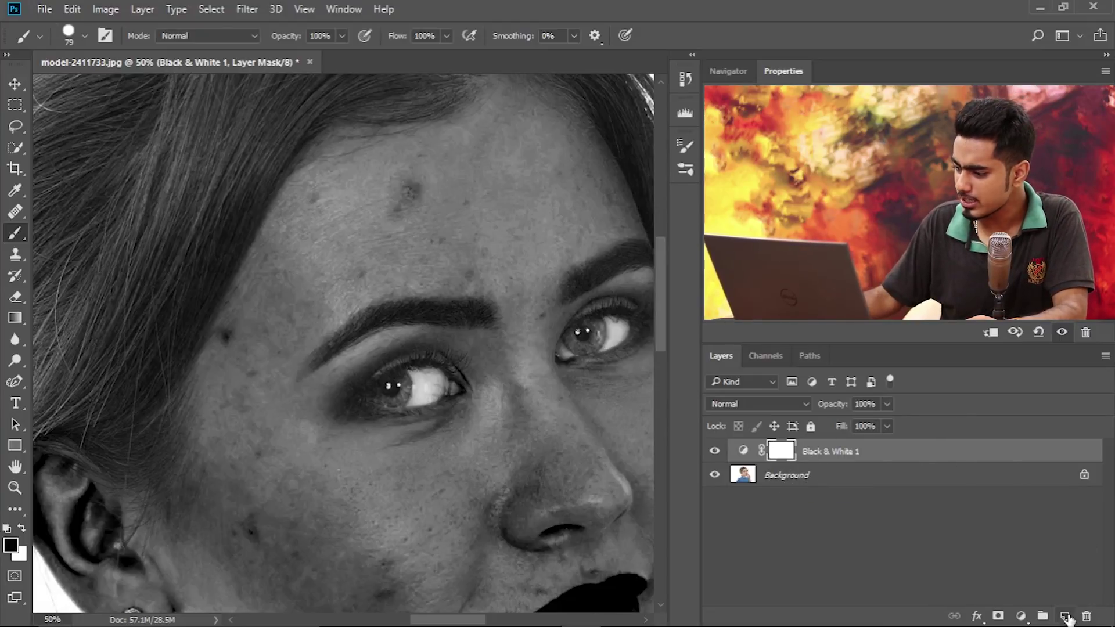
- Create a new empty layer and place it below Black & White 1
click(1066, 618)
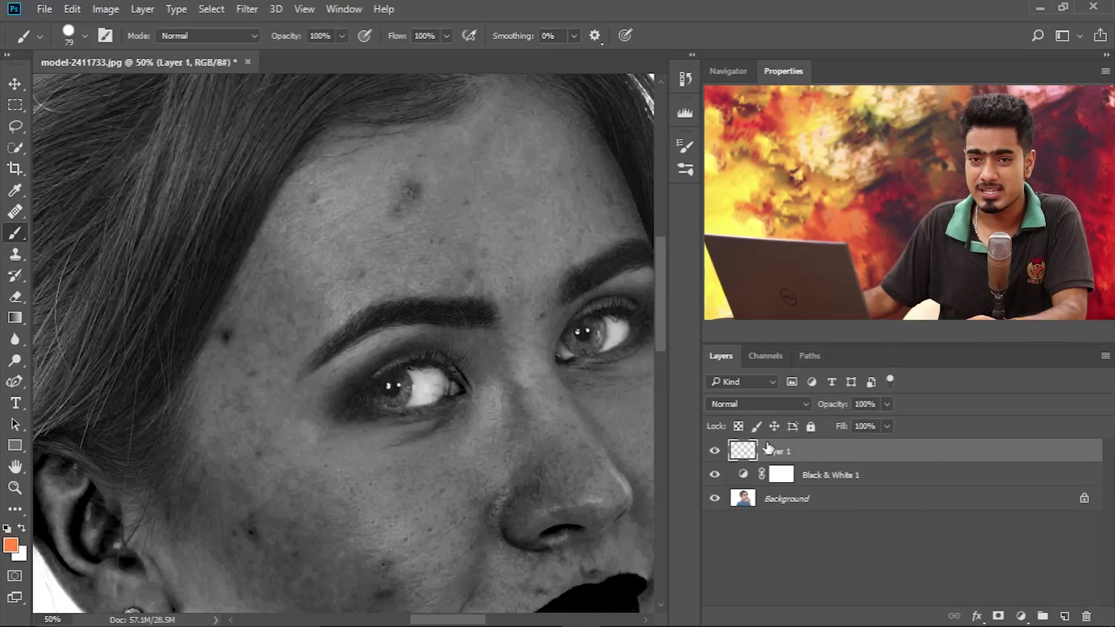
drag(768, 448, 1087, 617)
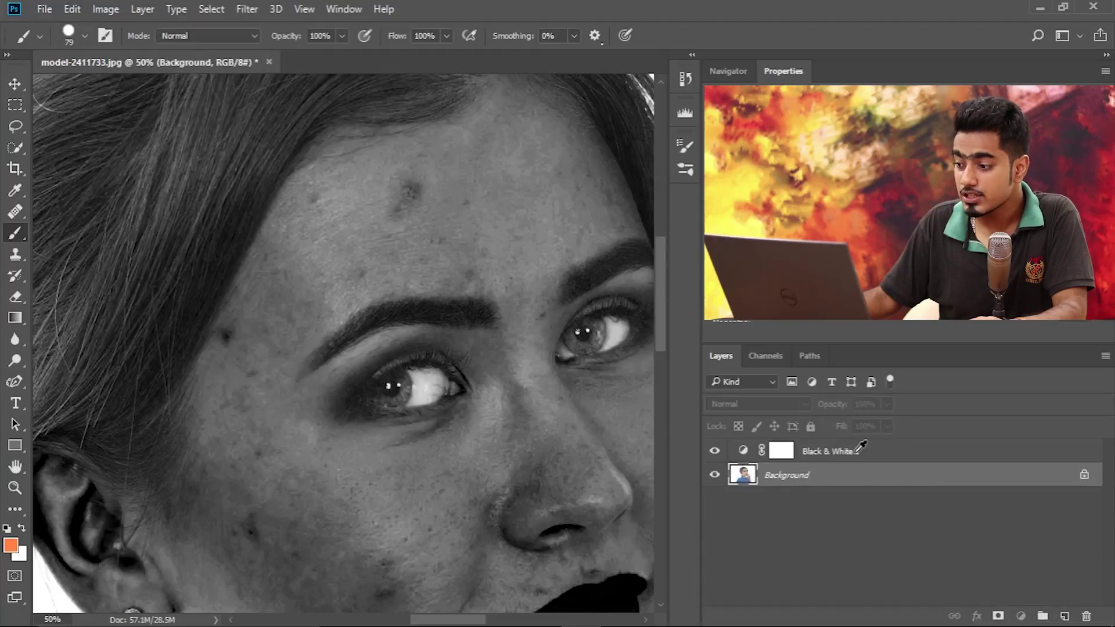
click(875, 458)
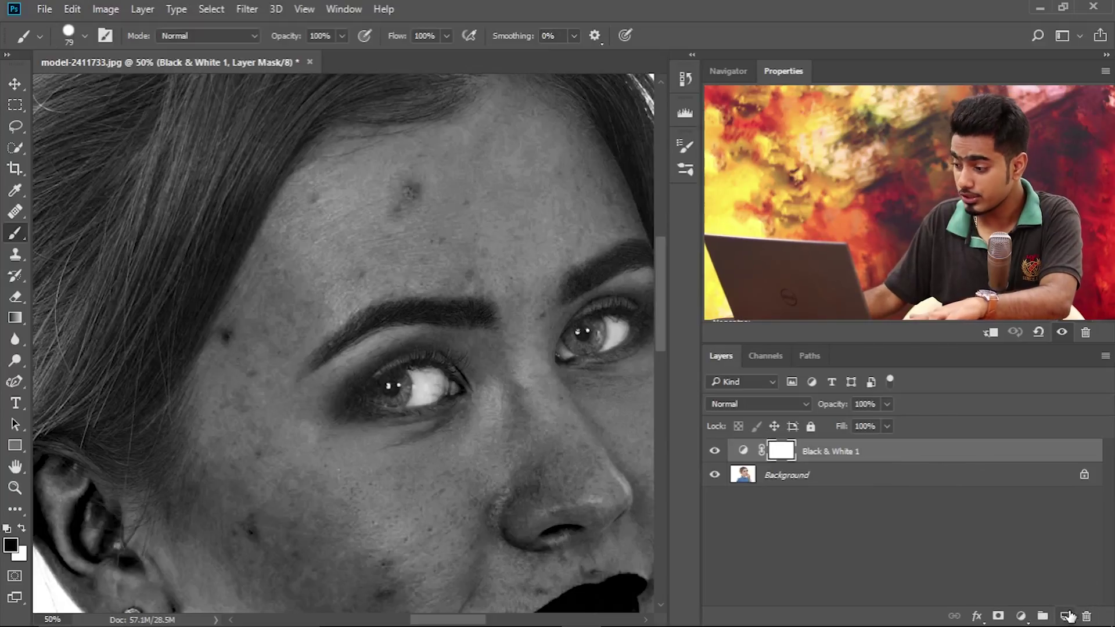
click(1069, 617)
drag(773, 452, 782, 487)
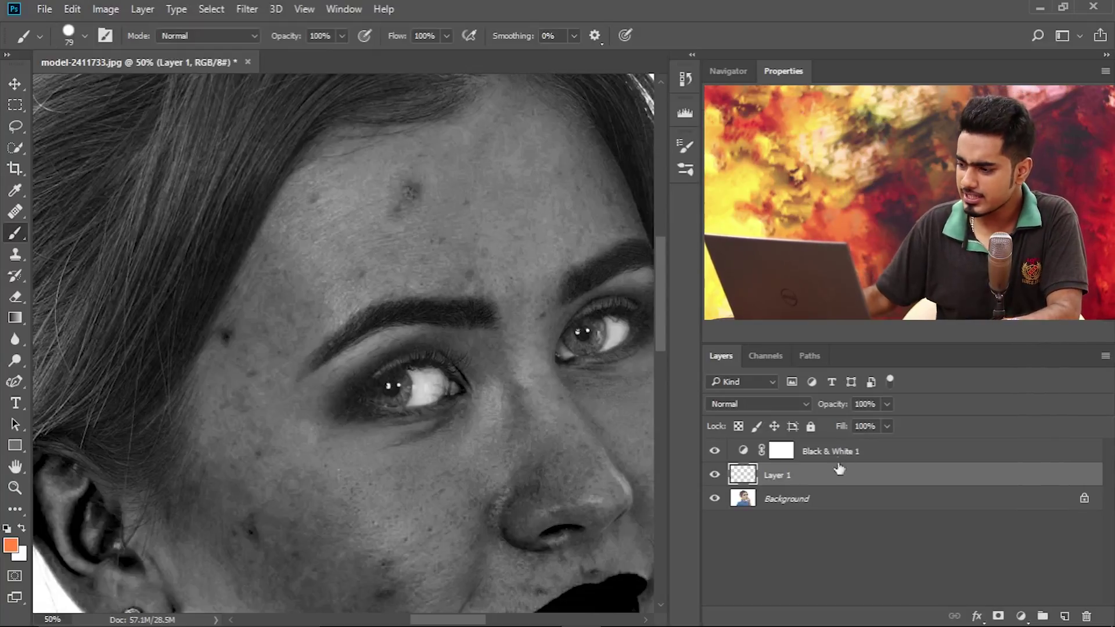
- Rename Layer 1 to 'Blemishes'
double_click(775, 476)
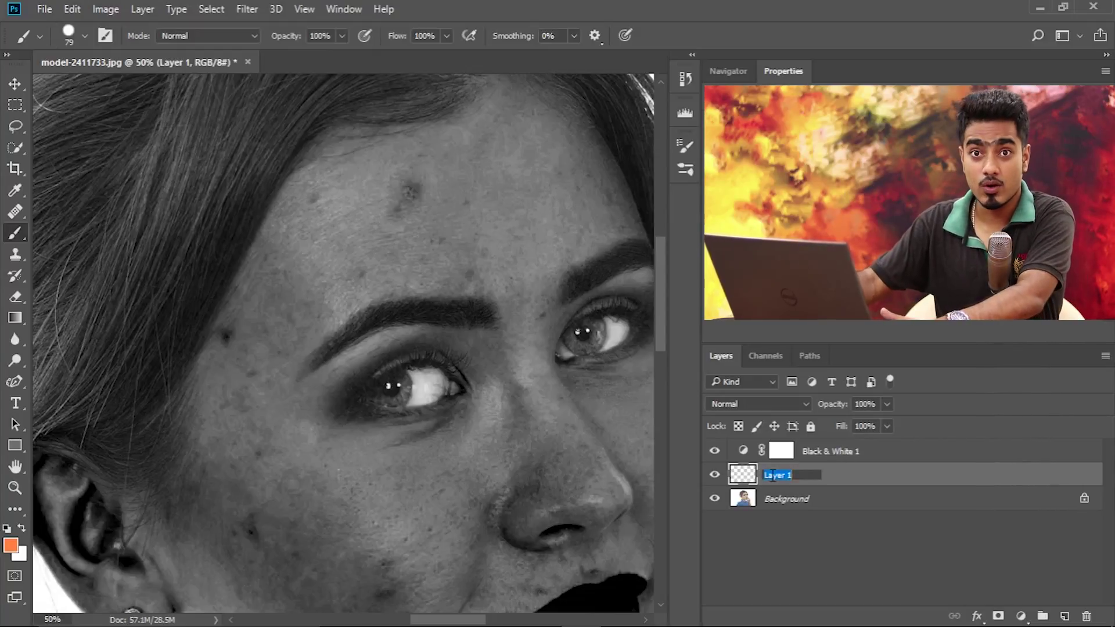
text(Bl)
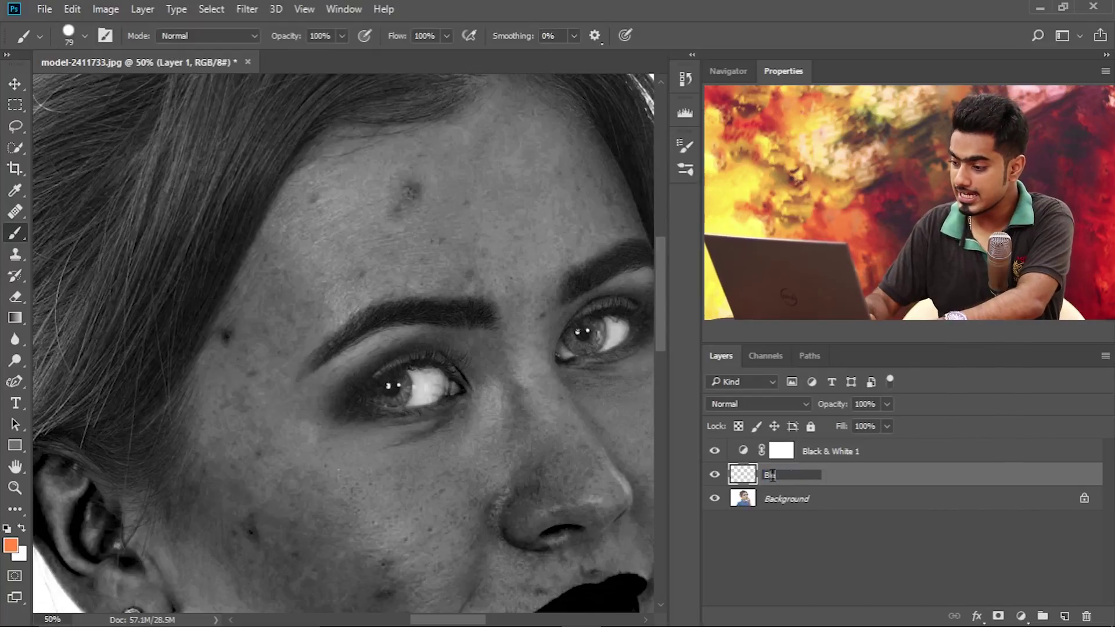
text(emishes)
key(Return)
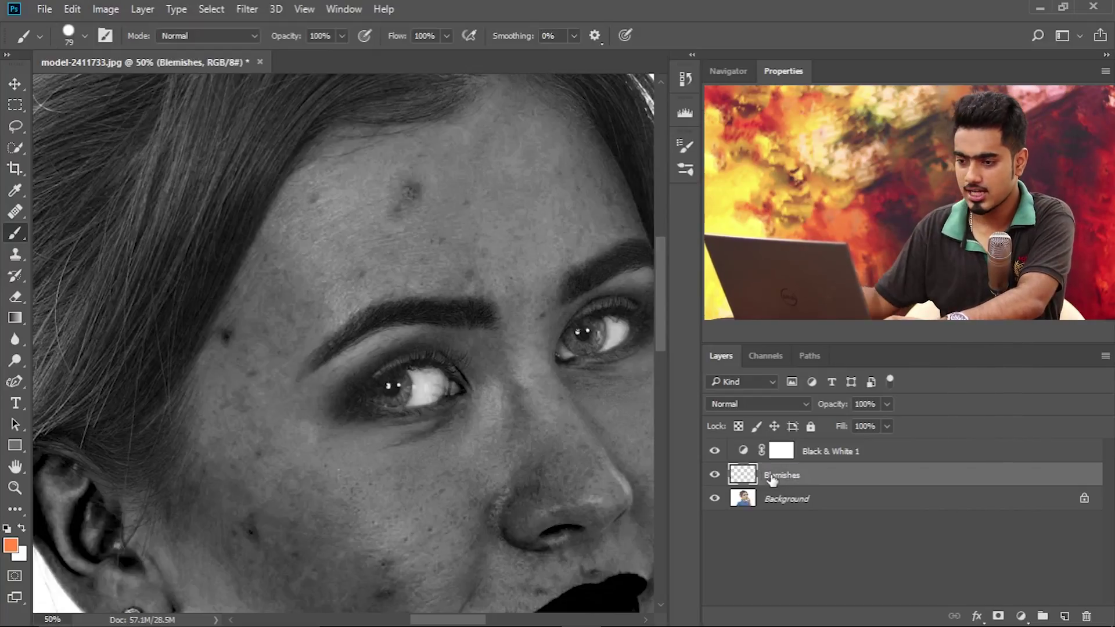
mouse_move(18, 211)
mouse_down()
mouse_move(15, 224)
mouse_move(109, 223)
mouse_up()
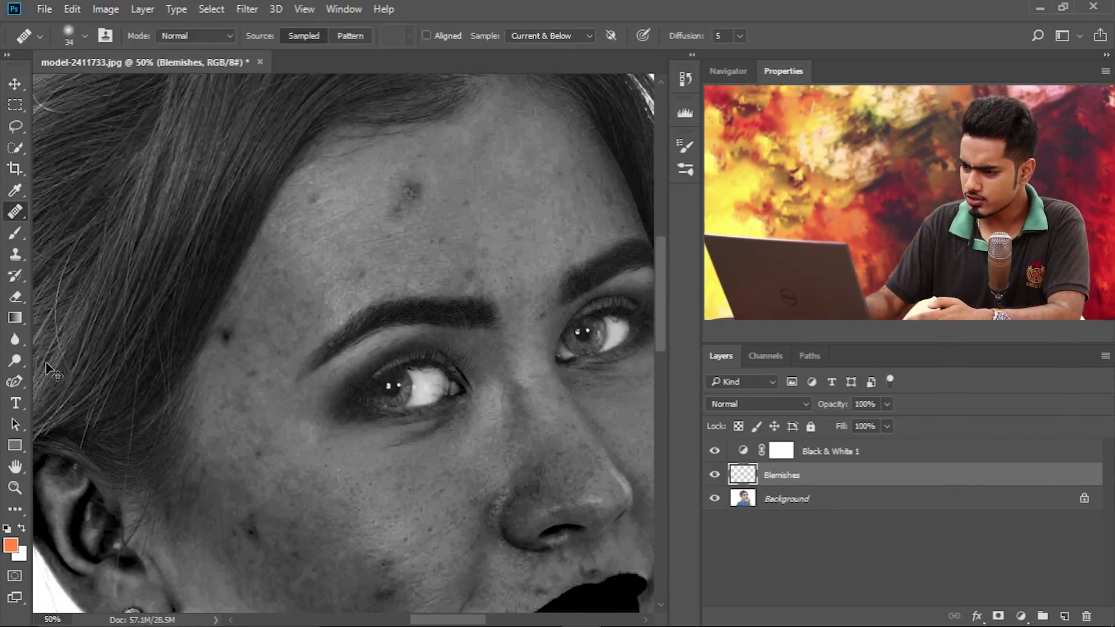
- Zoom to the forehead, keep healing mode Normal, sample Current Layer, and set the brush to 62
key(ctrl+plus)
key(ctrl+plus)
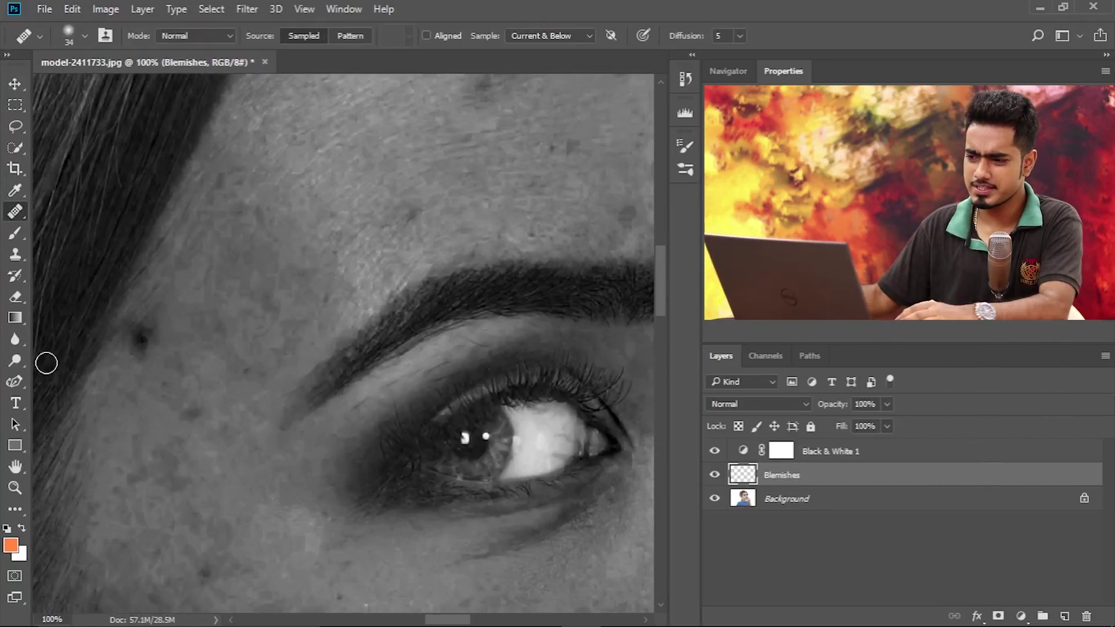
scroll(440, 423, up, 8)
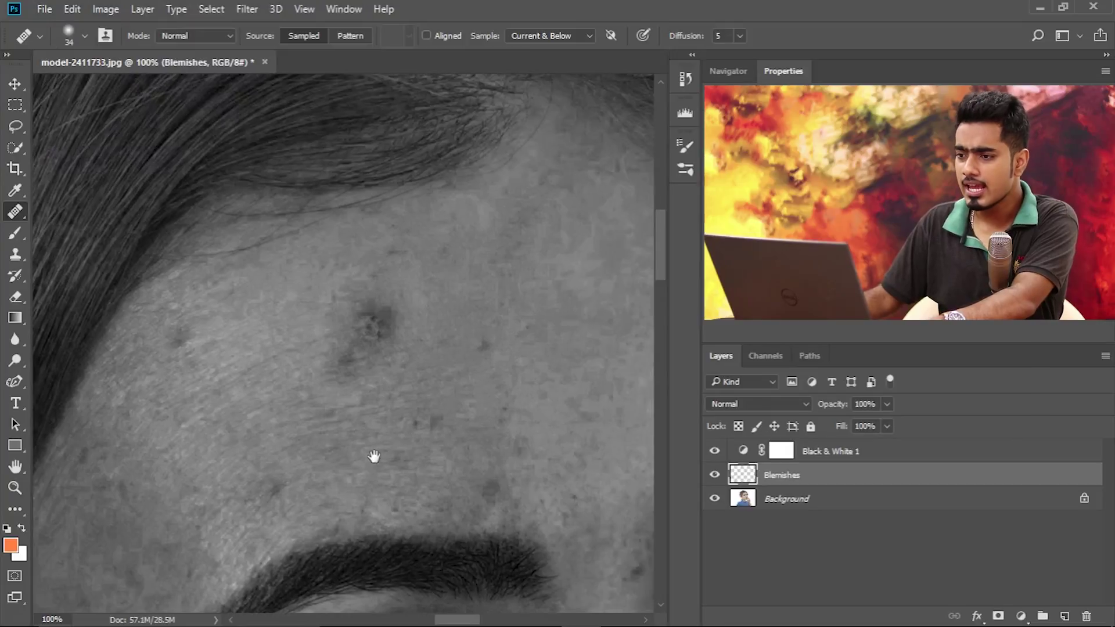
click(207, 40)
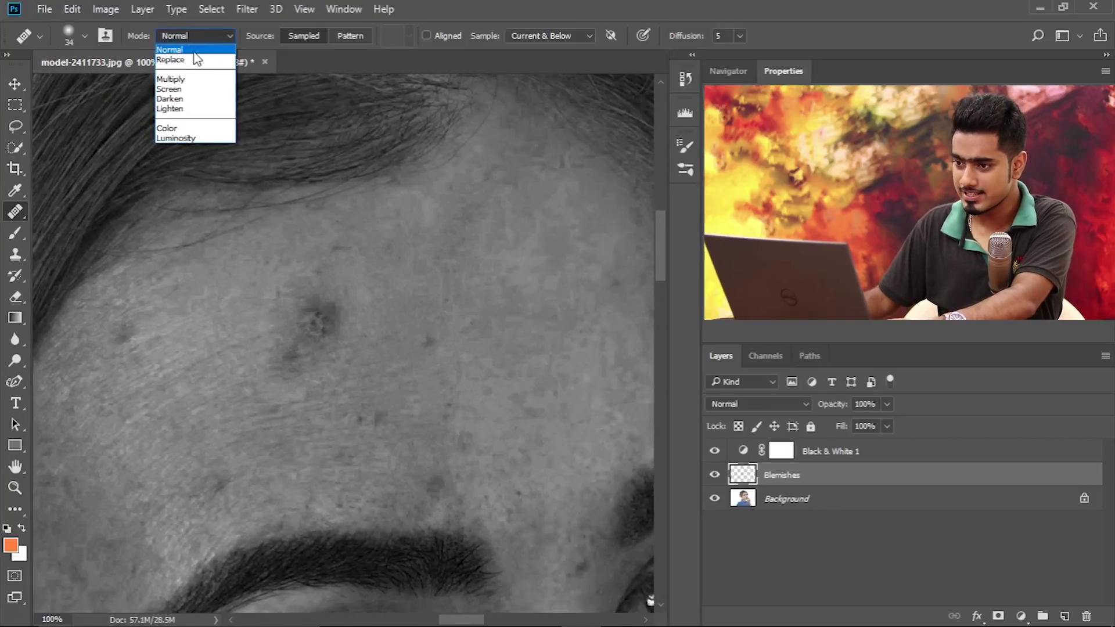
click(194, 49)
click(533, 32)
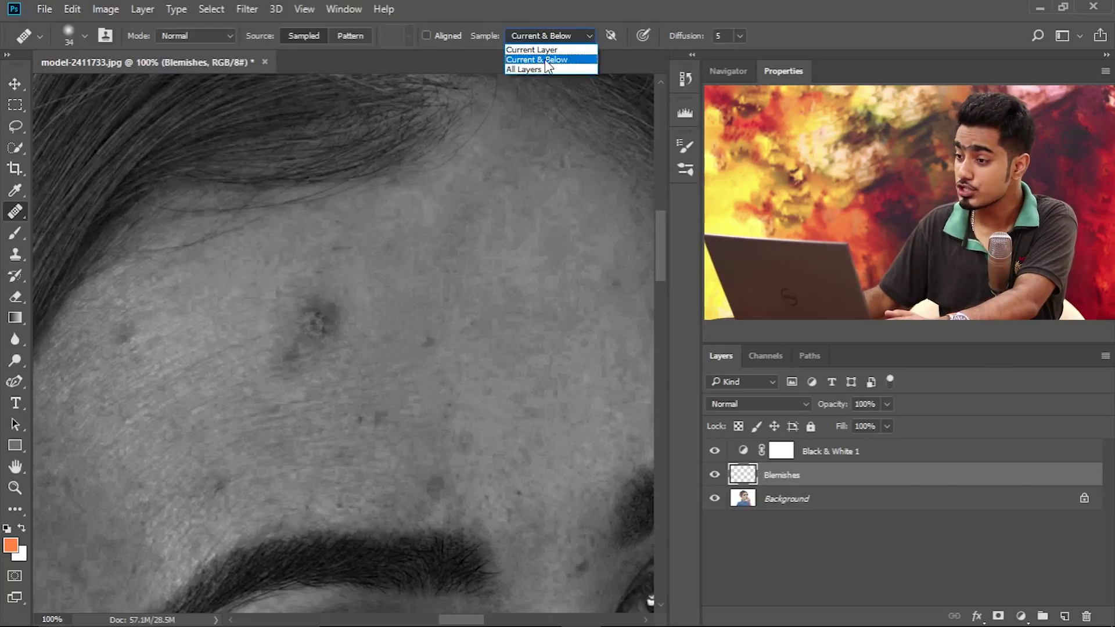
click(540, 49)
mouse_move(334, 286)
mouse_down()
mouse_move(360, 291)
mouse_move(377, 275)
mouse_up()
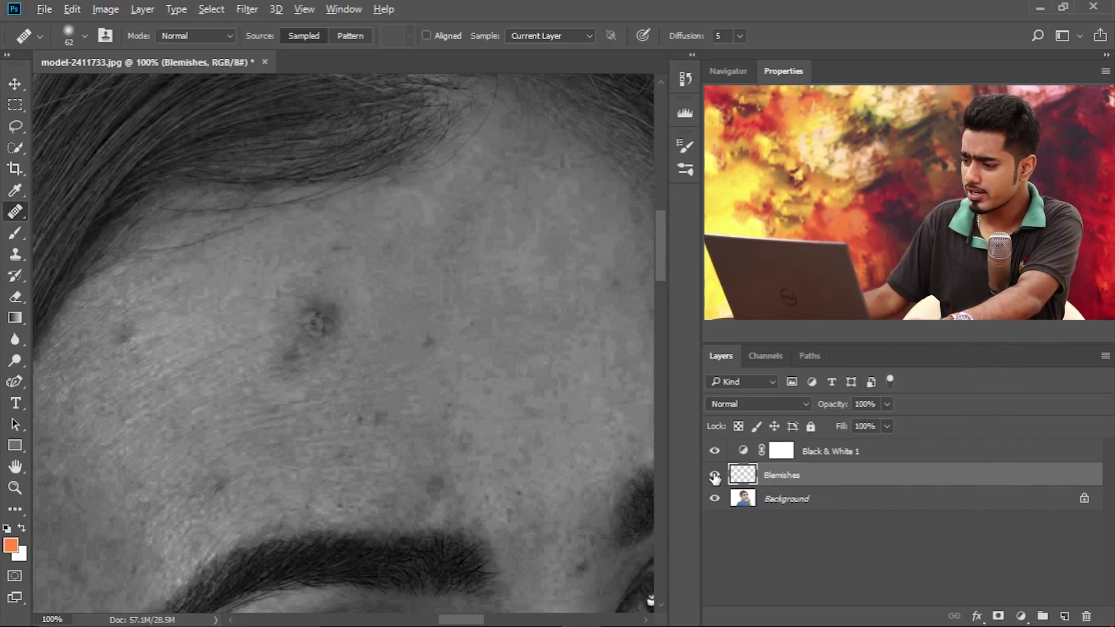
- Check the Blemishes layer alone, restore all layers, and set sampling to Current & Below
alt+click(714, 476)
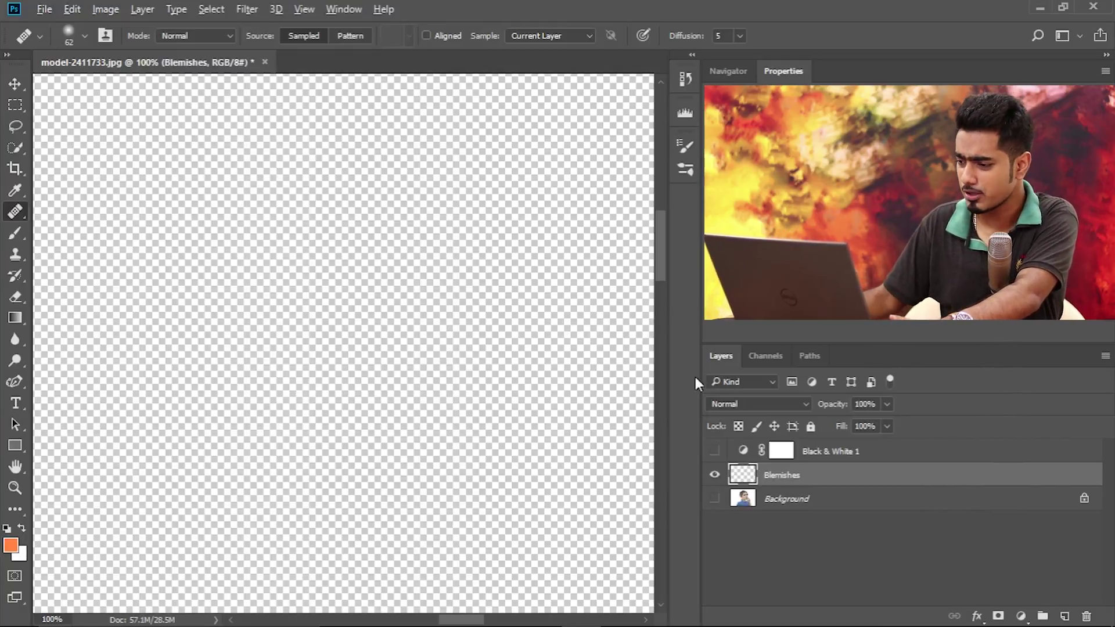
alt+click(714, 477)
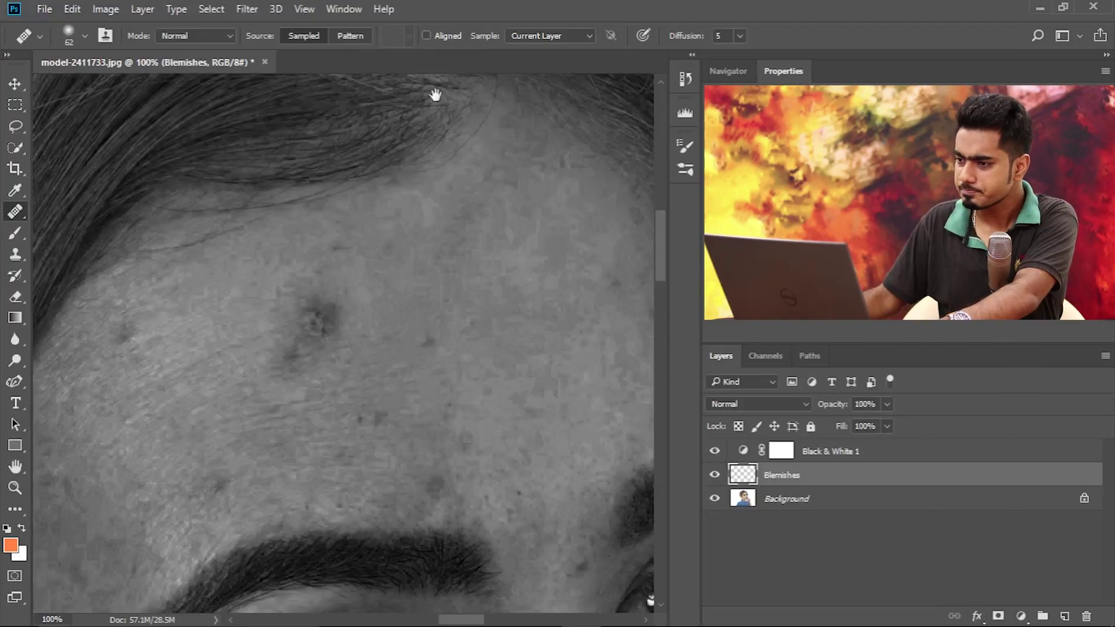
click(537, 37)
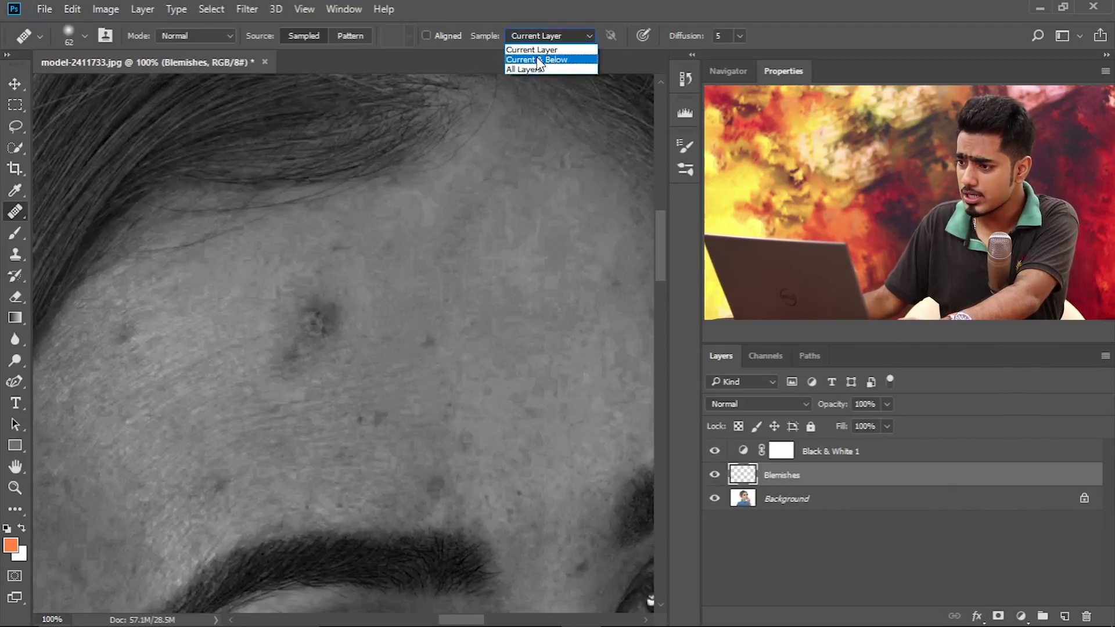
click(540, 60)
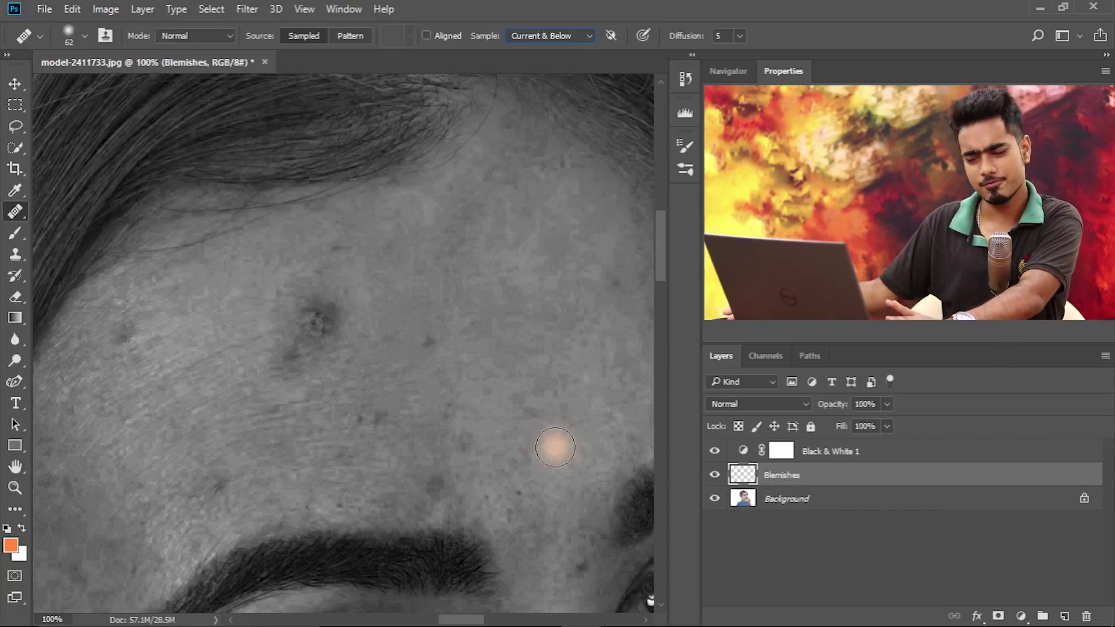
- With a brush of about 94, sample clean forehead skin and heal the large dark blemish and nearby spots
drag(423, 336, 398, 324)
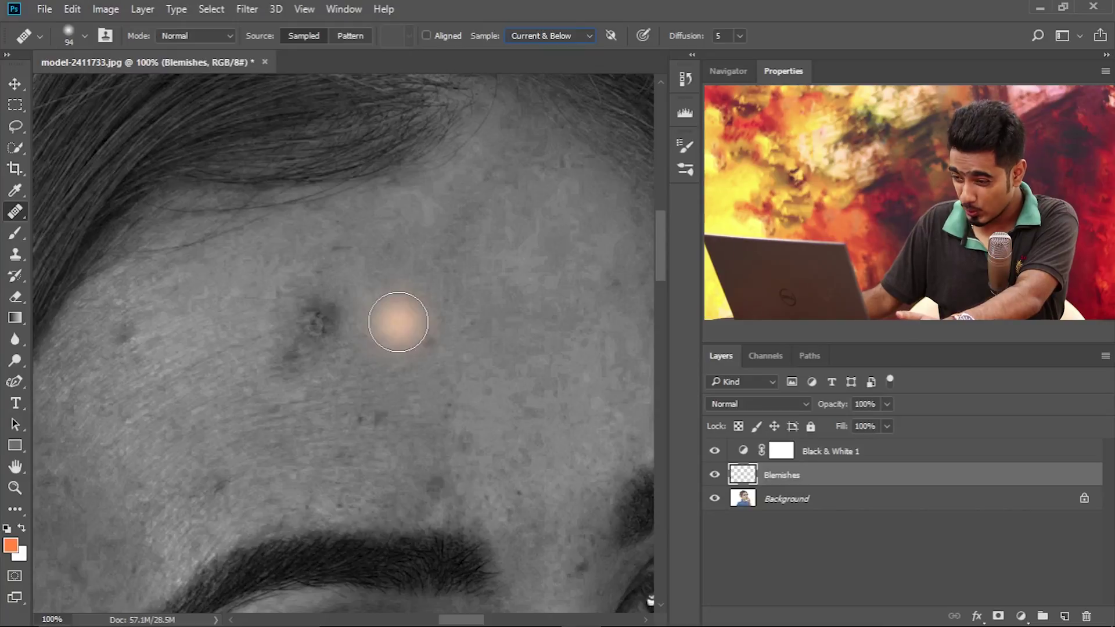
alt+click(396, 284)
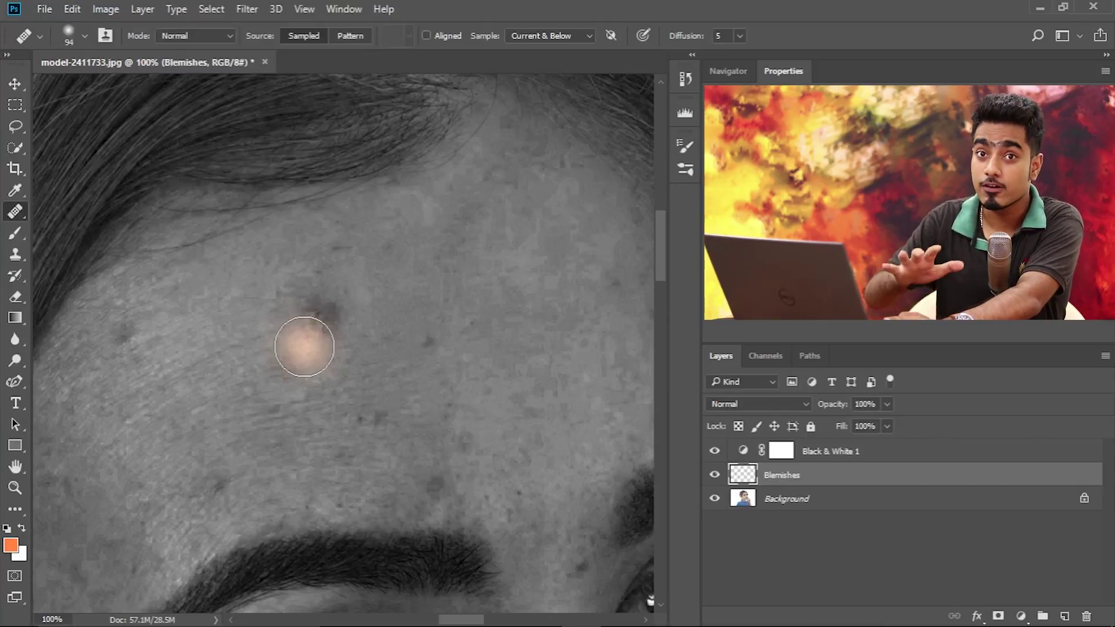
drag(305, 347, 309, 320)
click(278, 360)
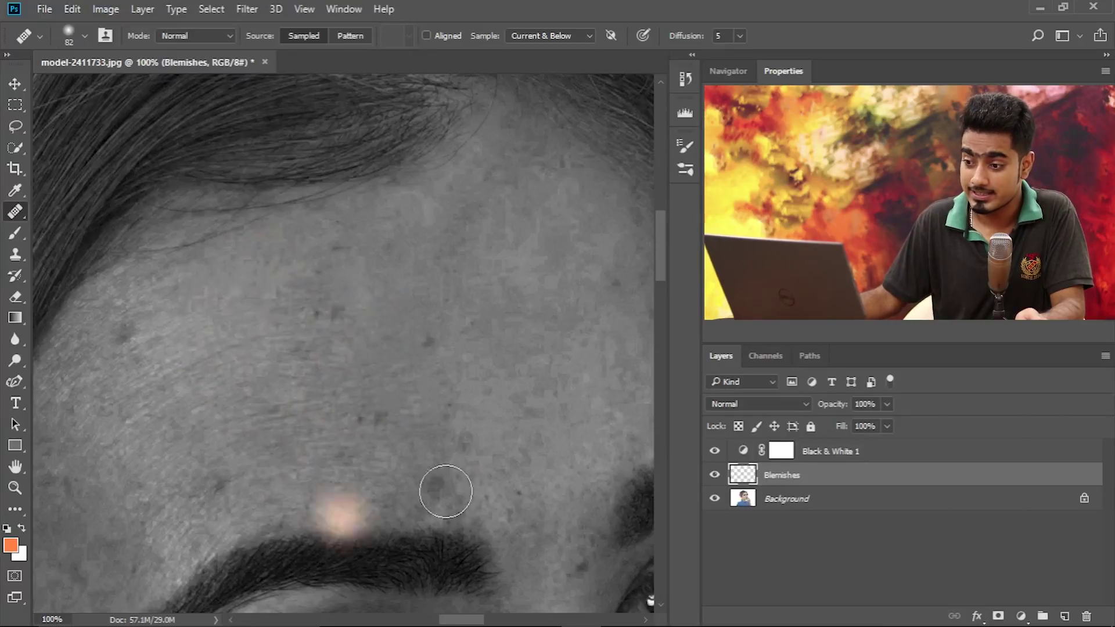
click(269, 354)
- Heal the remaining forehead spots, resizing the brush and finishing at 80
key(bracketright)
click(343, 454)
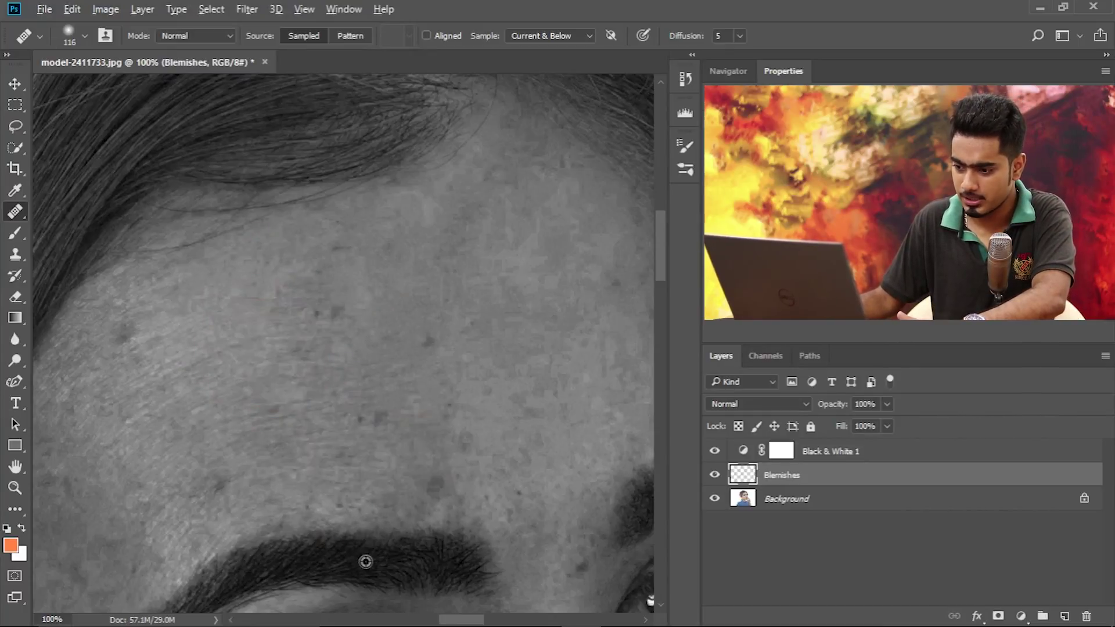
click(219, 232)
click(273, 357)
key(bracketleft)
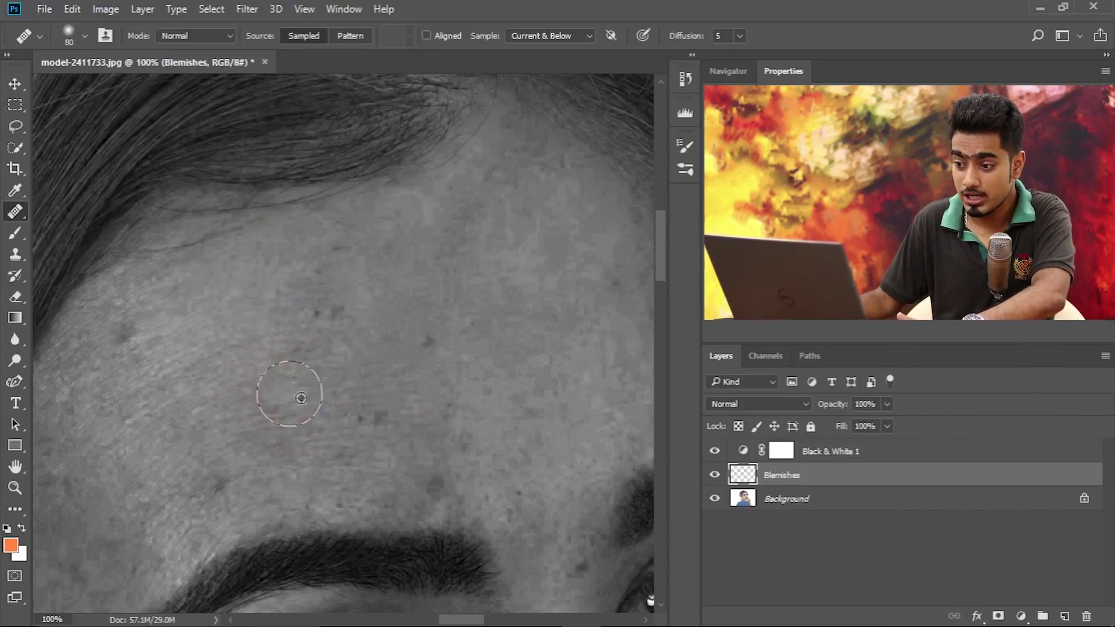
click(312, 411)
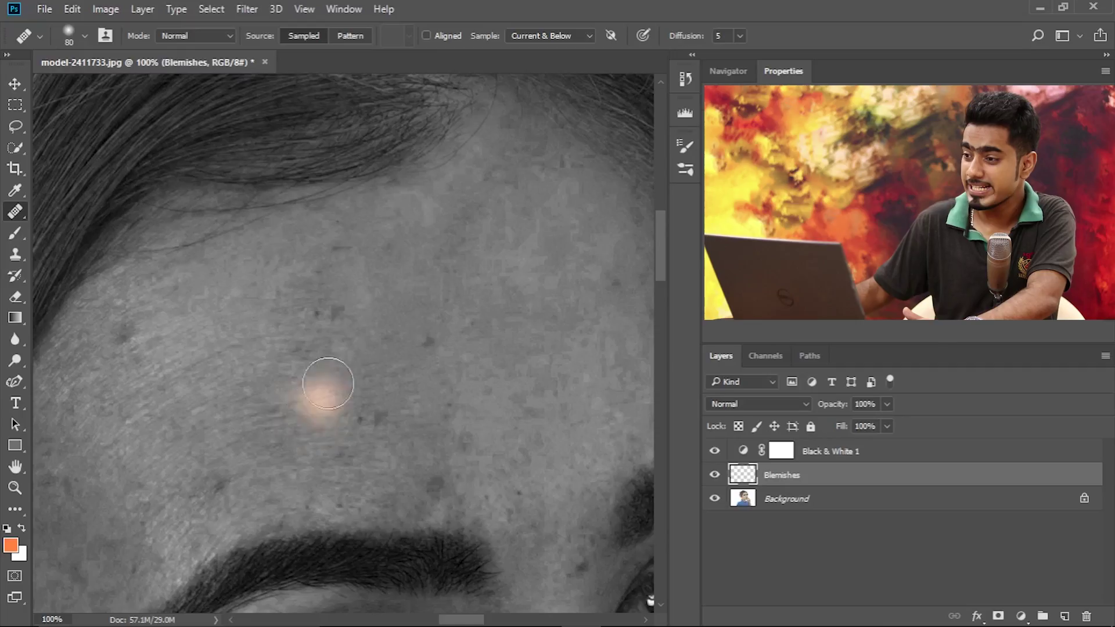
click(546, 31)
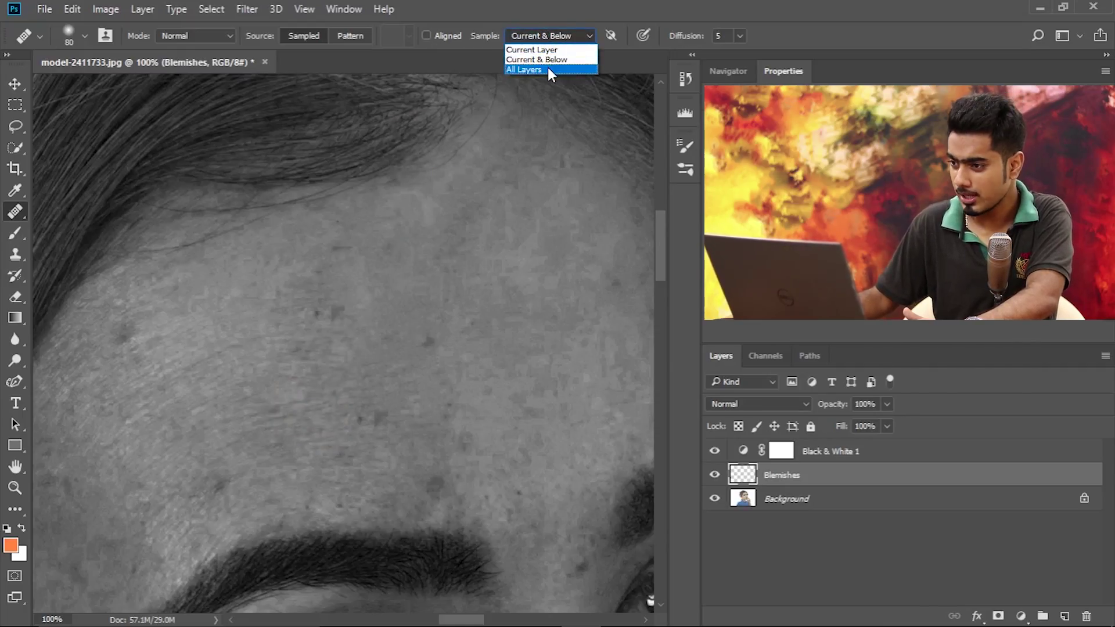
- Try All Layers sampling, then set the healing sample back to Current & Below
click(548, 69)
alt+right_click(302, 271)
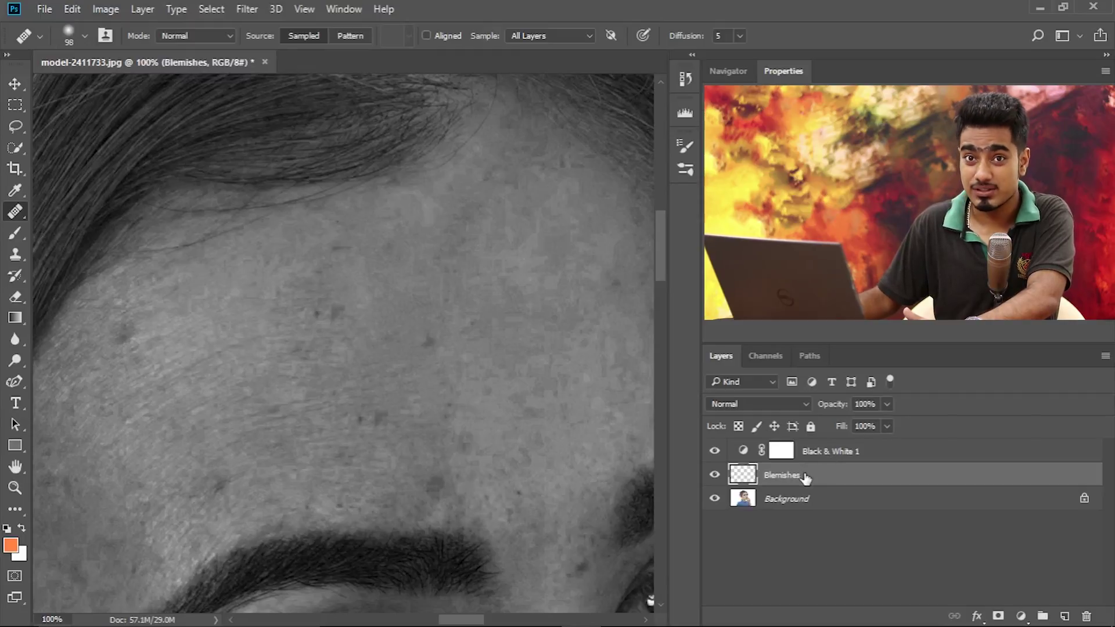
click(547, 36)
click(546, 56)
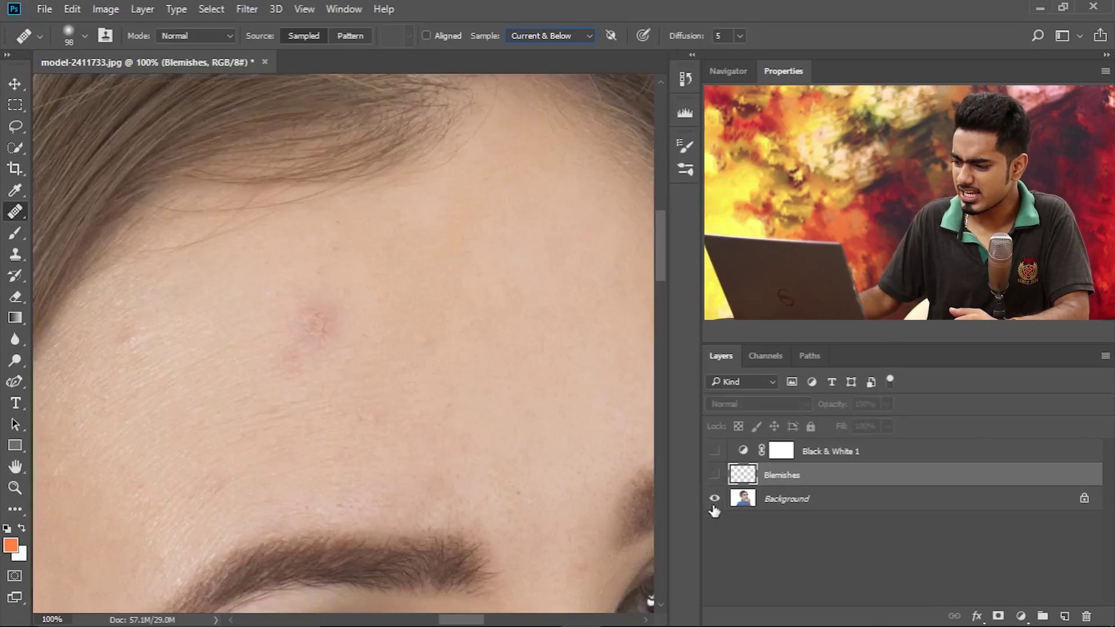
- Hide the Background portrait layer, zoom out, and add a blank layer at the top
click(716, 500)
key(ctrl+minus)
key(ctrl+minus)
key(ctrl+minus)
key(ctrl+minus)
key(ctrl+minus)
key(ctrl+minus)
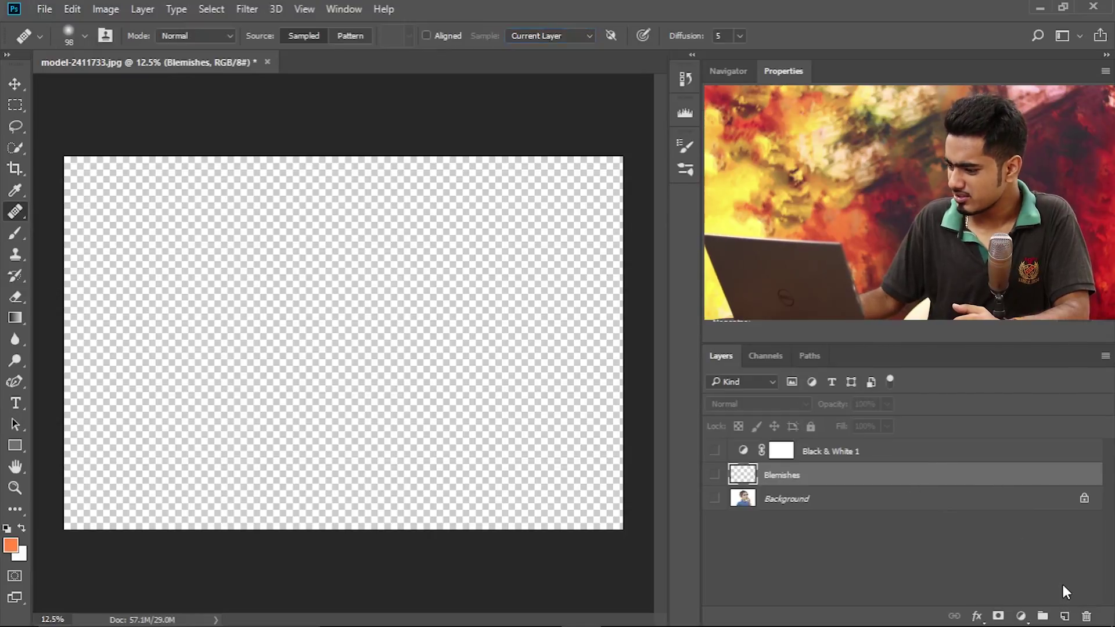
key(alt+bracketright)
- Fill the new layer with white and test a large orange brush circle, then undo it
click(1064, 616)
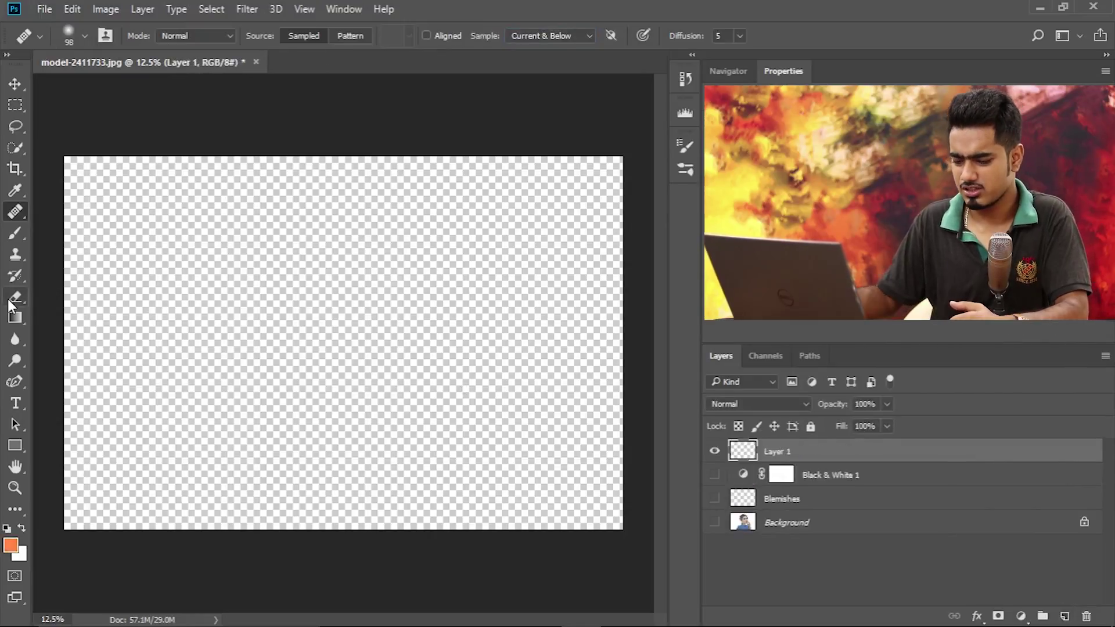
key(x)
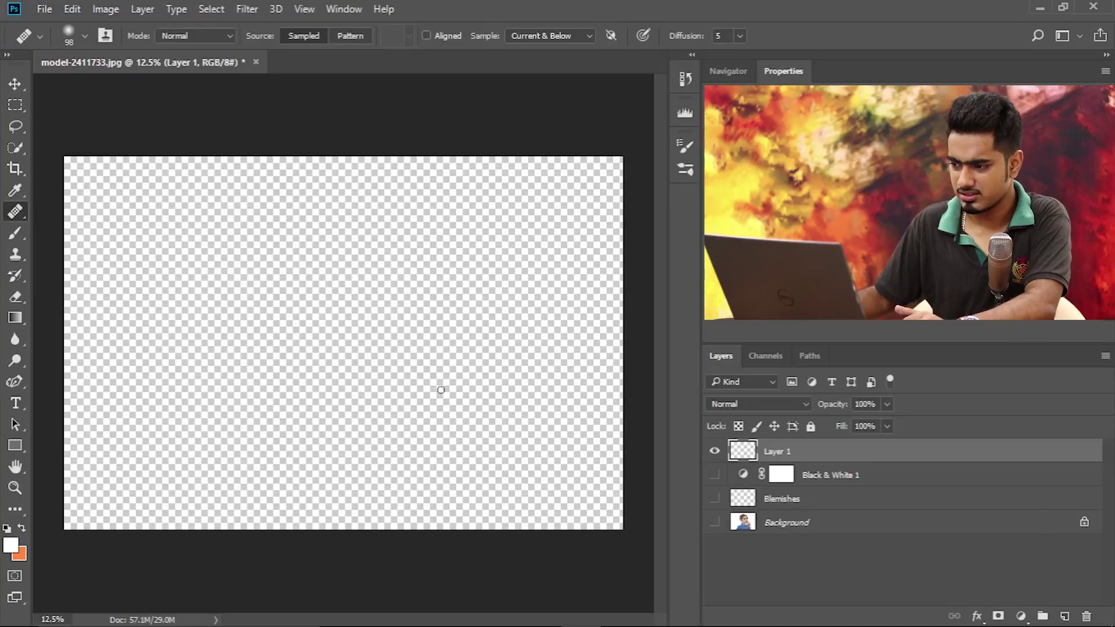
key(alt+BackSpace)
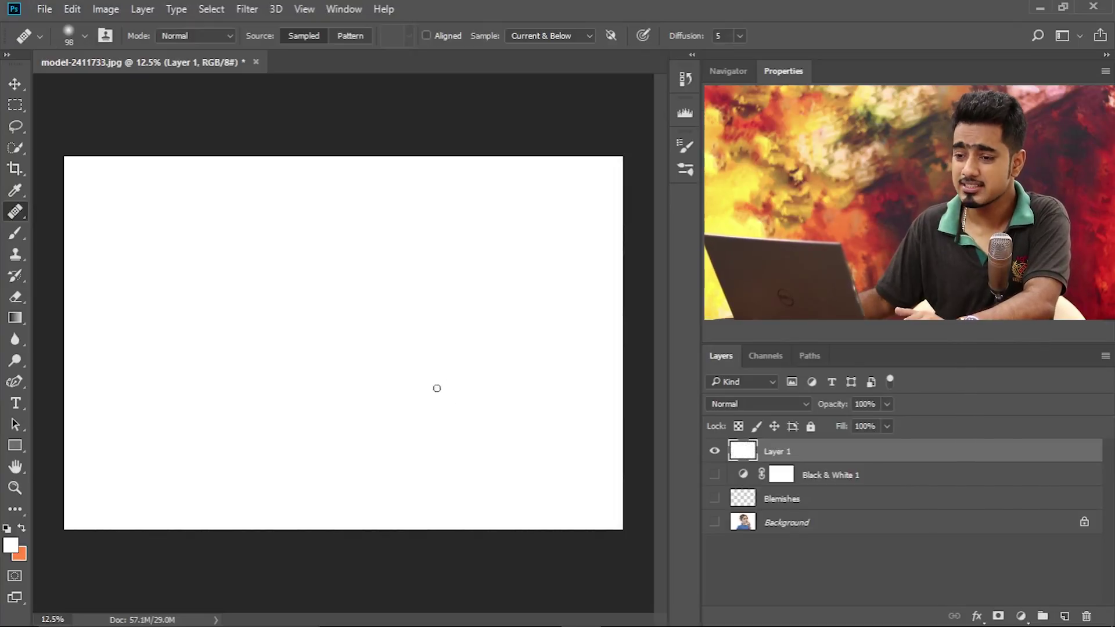
click(15, 237)
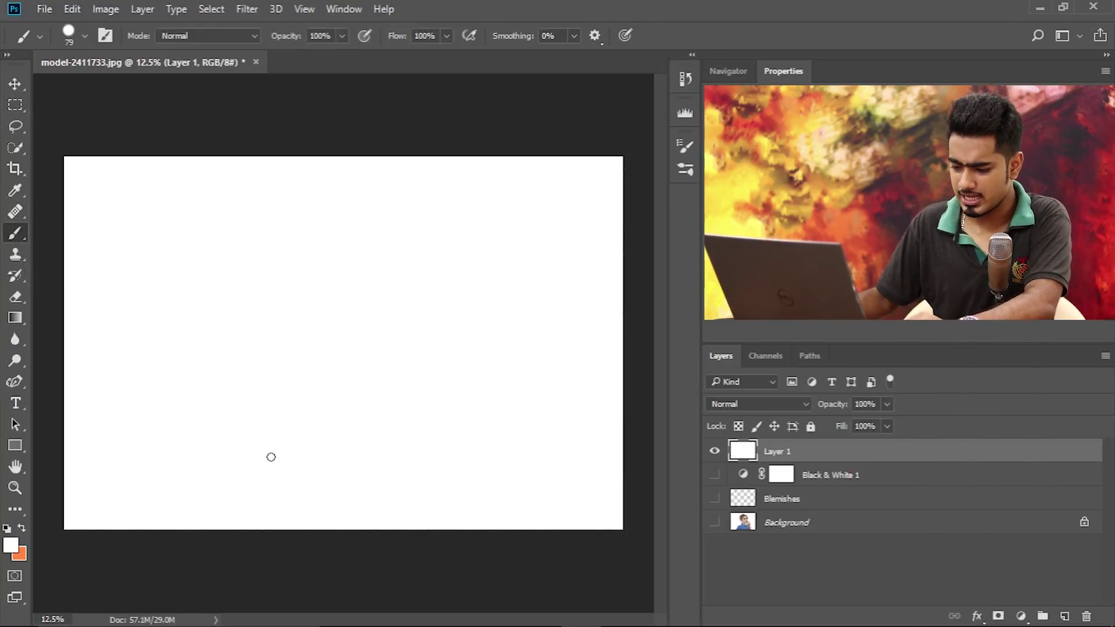
key(x)
mouse_move(324, 302)
mouse_down()
mouse_move(543, 318)
mouse_move(525, 460)
mouse_move(451, 413)
mouse_move(418, 411)
mouse_up()
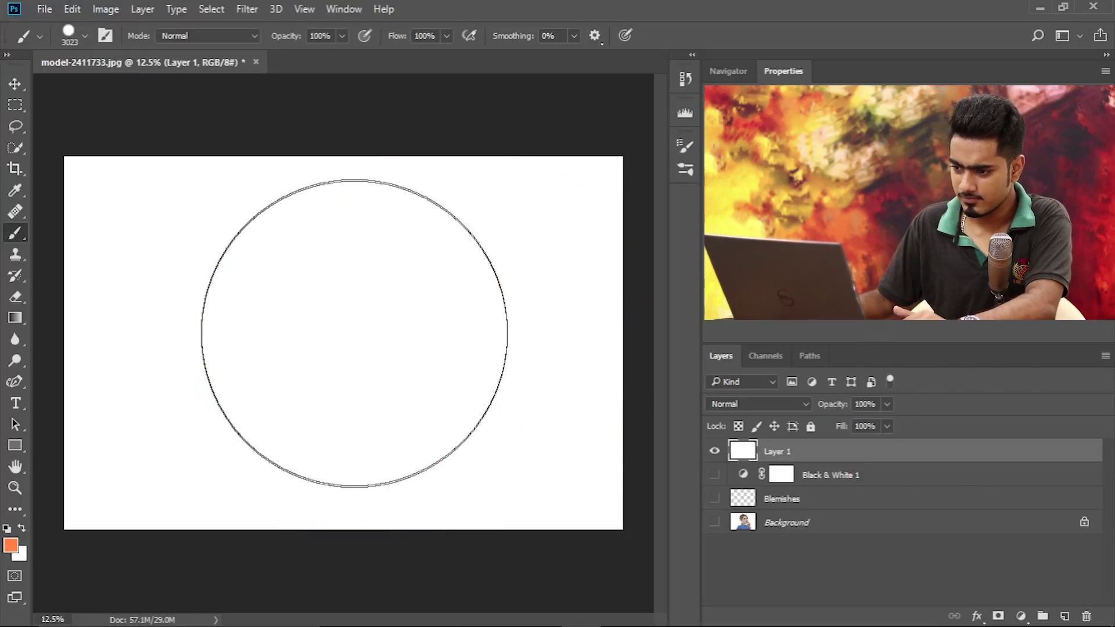
click(346, 331)
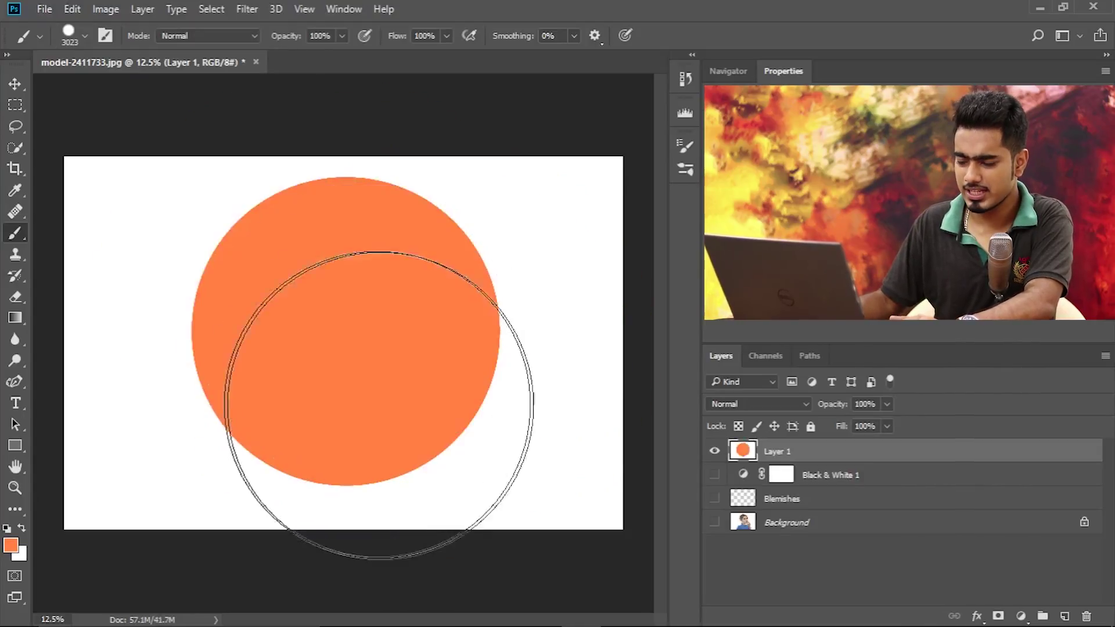
key(alt)
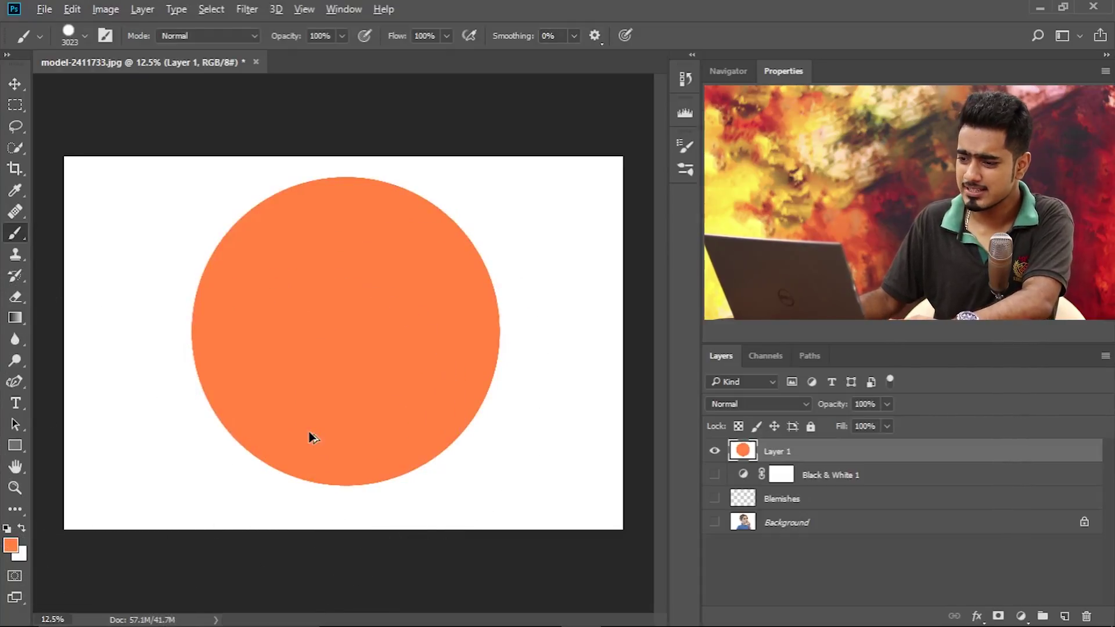
key(ctrl+BackSpace)
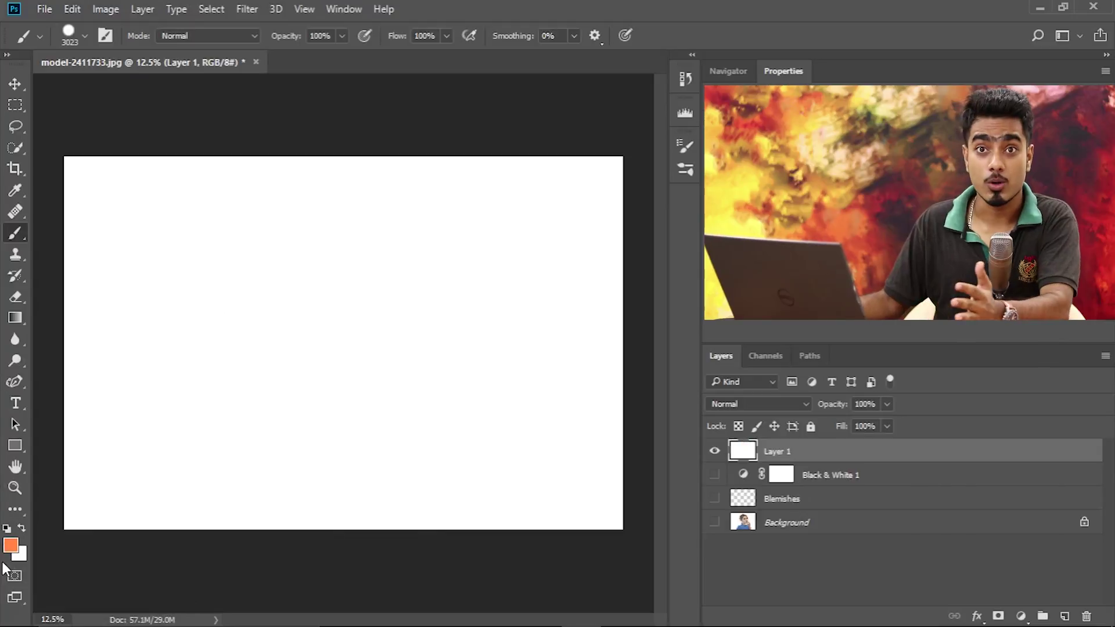
- Choose light peach f5b175 and stamp a large circle near the canvas centre
click(11, 545)
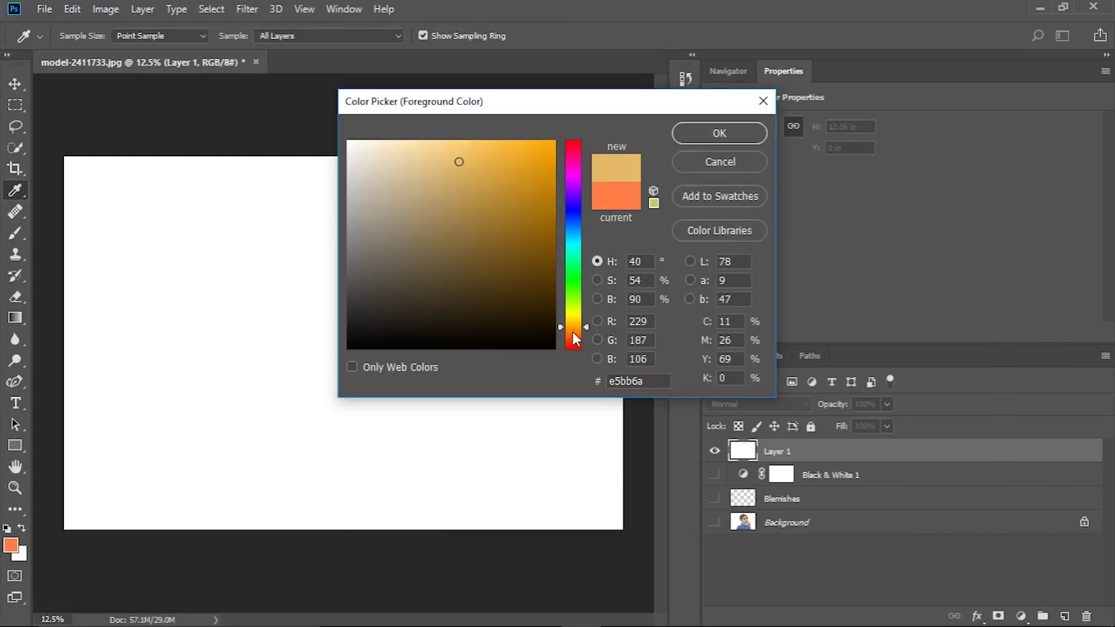
click(581, 333)
click(483, 157)
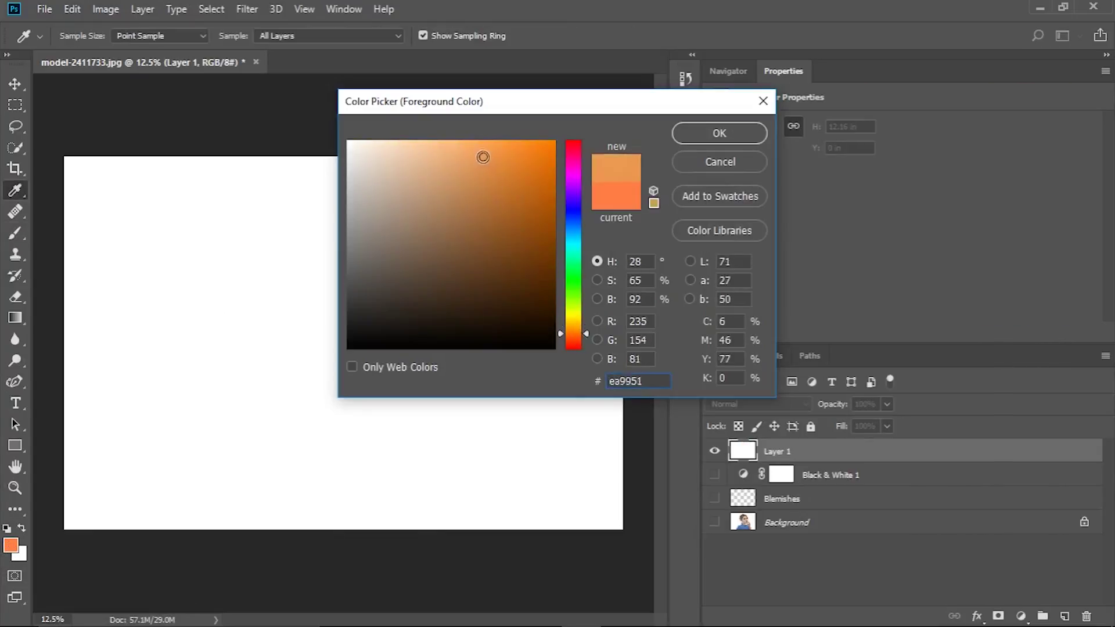
drag(484, 157, 466, 144)
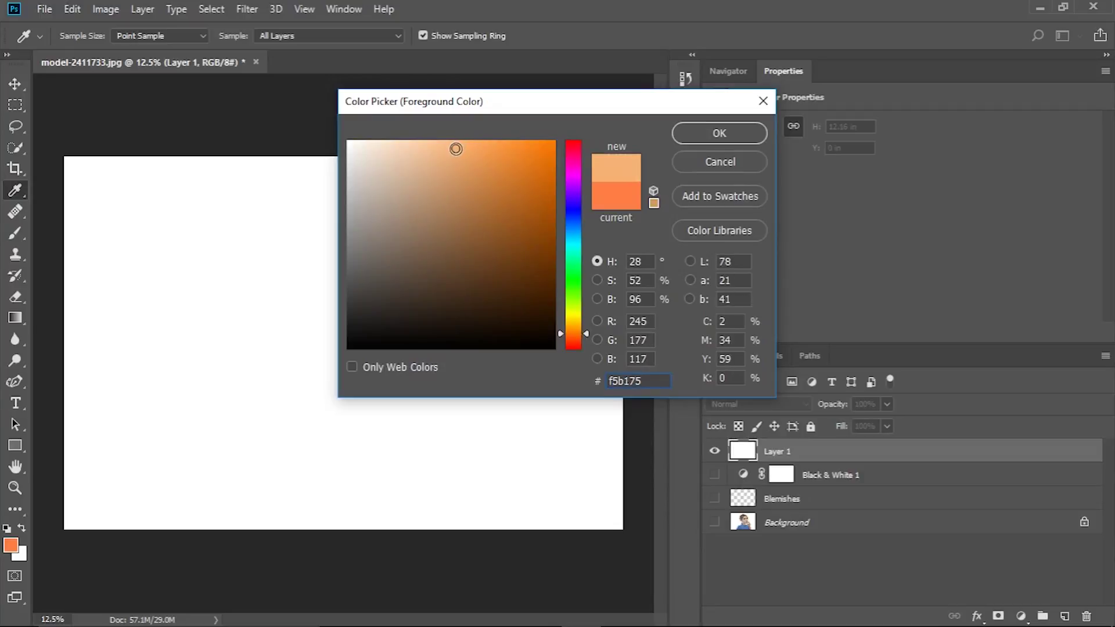
click(718, 134)
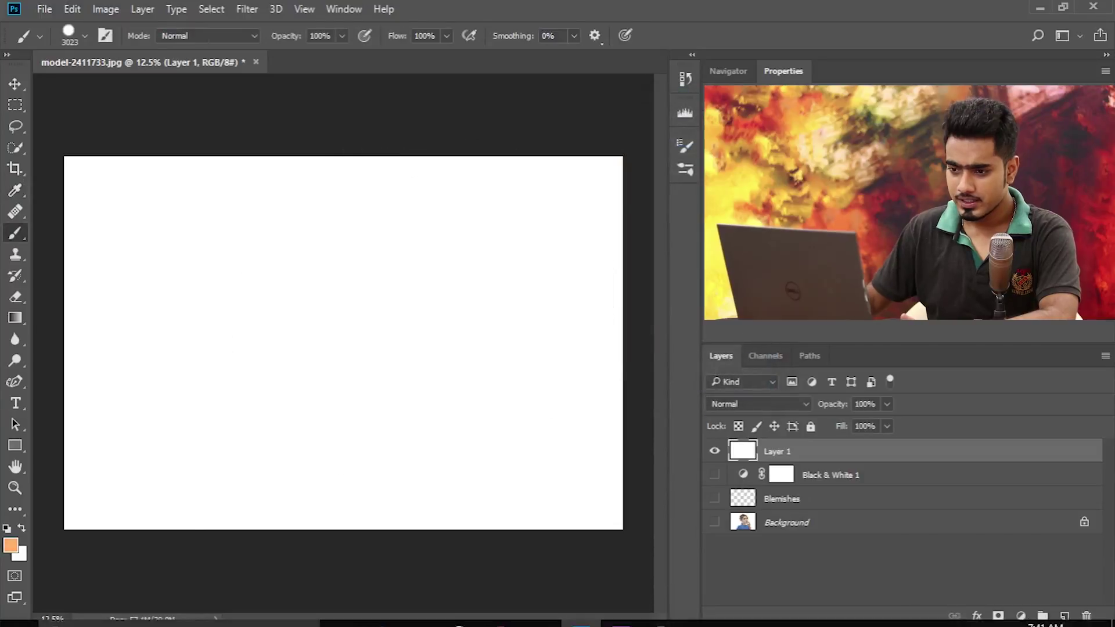
key(bracketright)
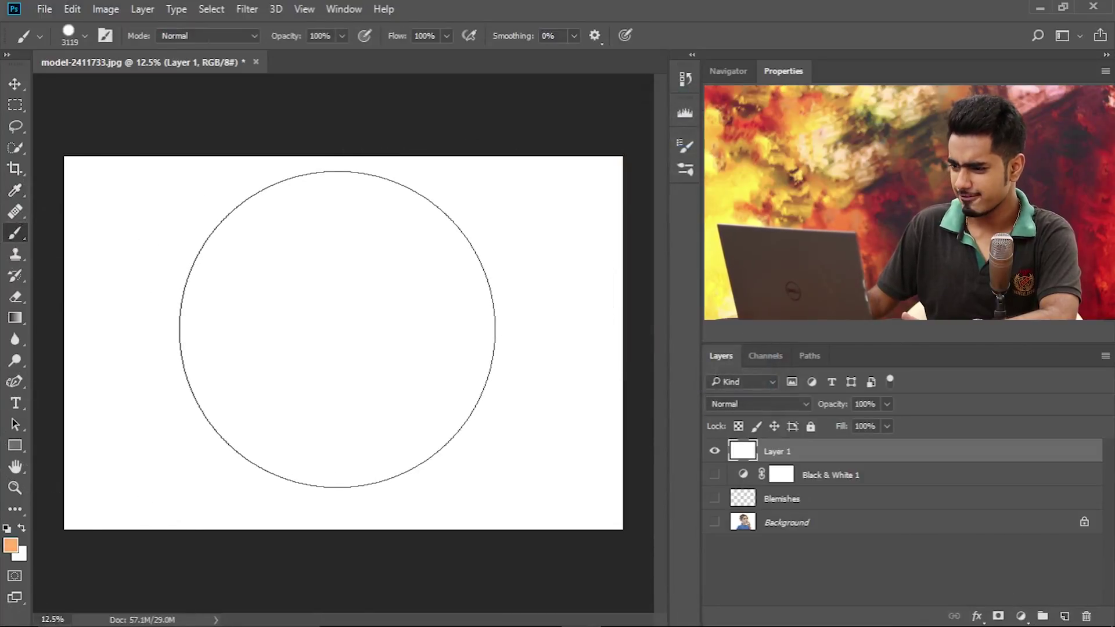
click(342, 338)
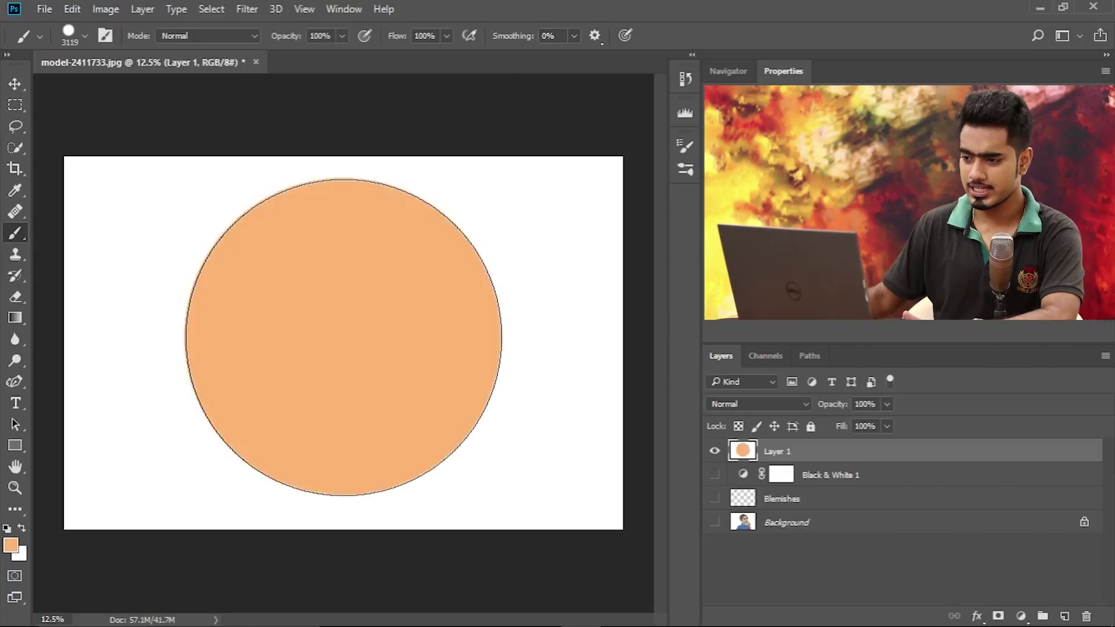
- Set the foreground colour to a strong, slightly darkened red
click(11, 546)
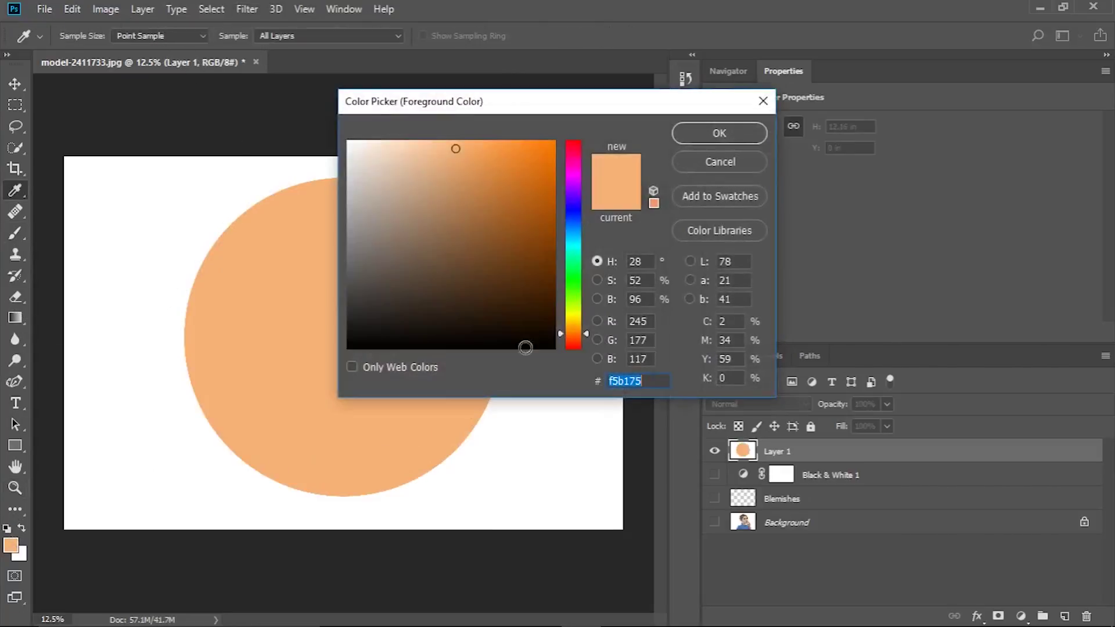
drag(574, 339, 576, 344)
drag(501, 145, 523, 151)
click(533, 157)
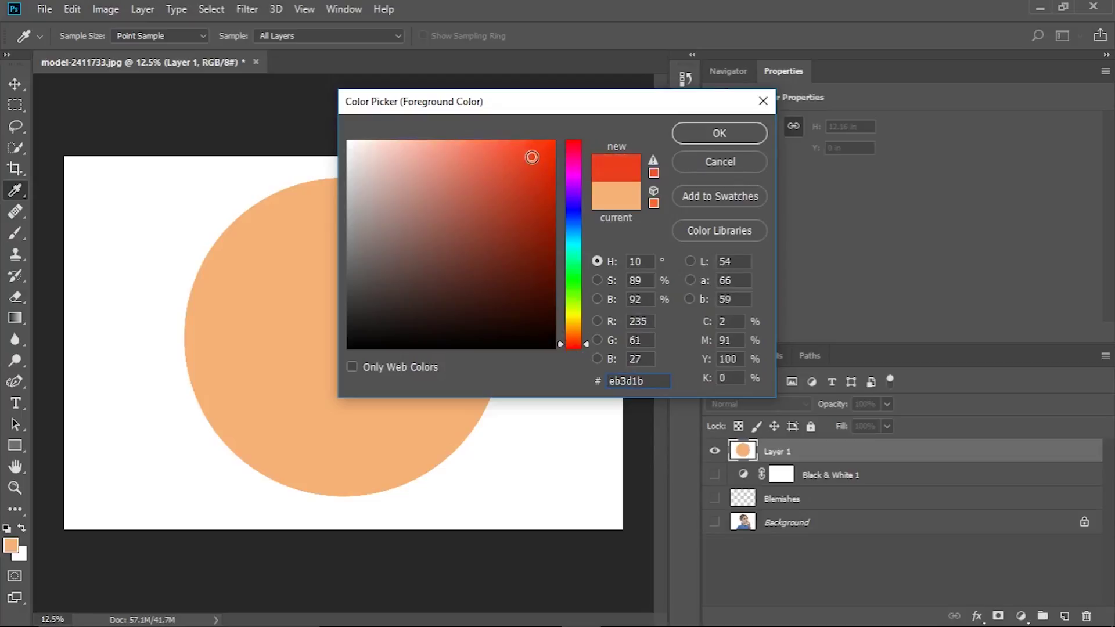
mouse_move(527, 160)
mouse_down()
mouse_move(529, 180)
mouse_move(518, 129)
mouse_move(517, 152)
mouse_up()
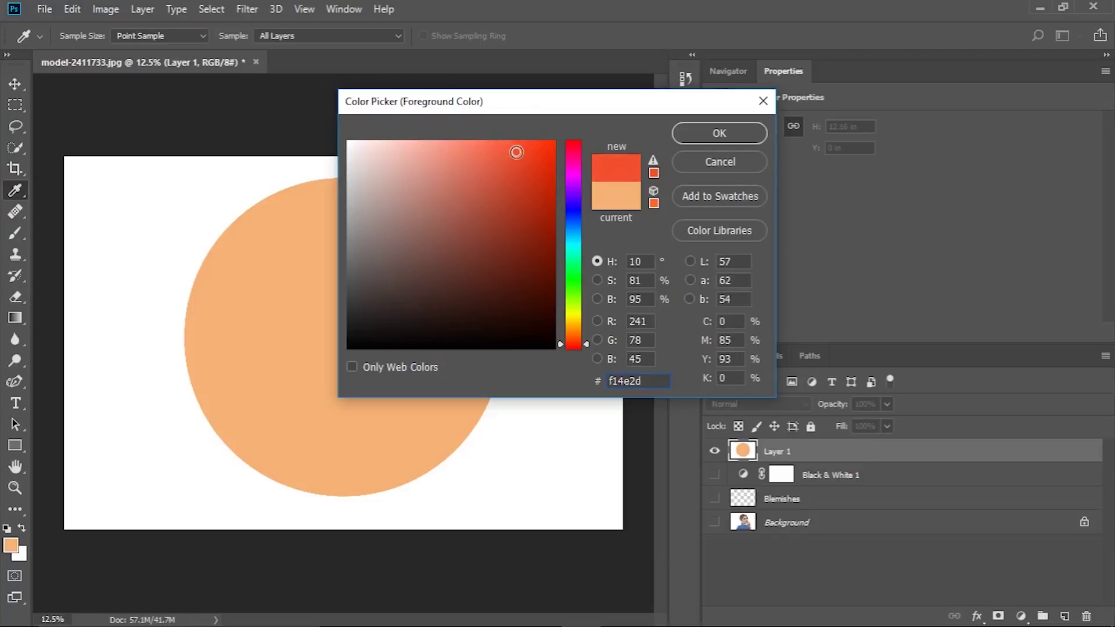
click(719, 133)
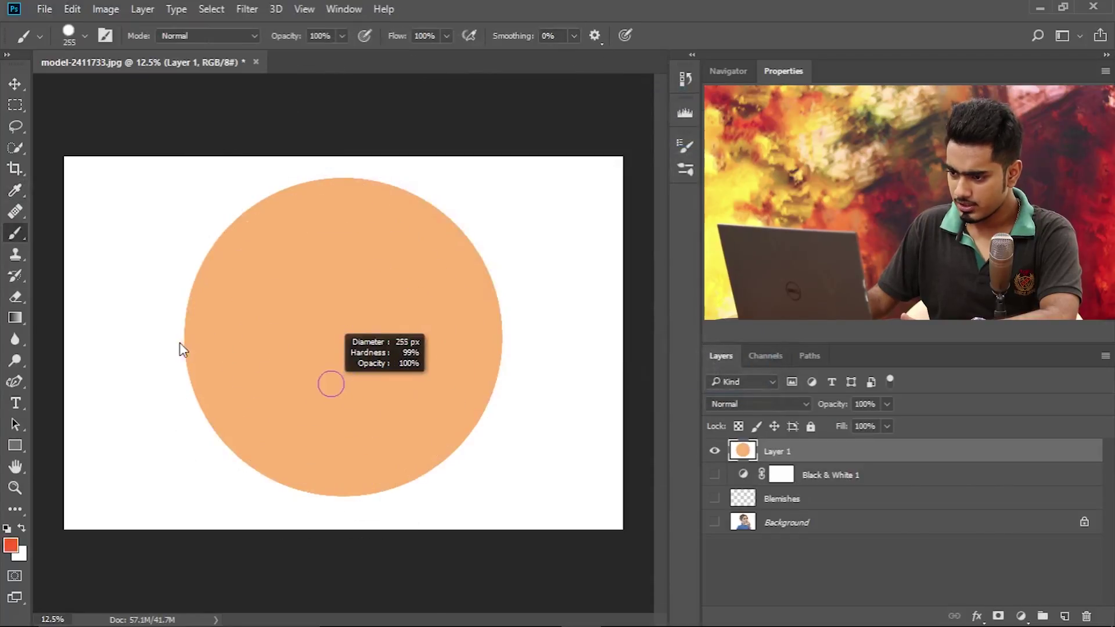
- Shrink the brush to a small soft dot and paint red spots across the circle
drag(184, 349, 241, 182)
mouse_move(321, 306)
mouse_down()
mouse_move(281, 305)
mouse_move(279, 294)
mouse_up()
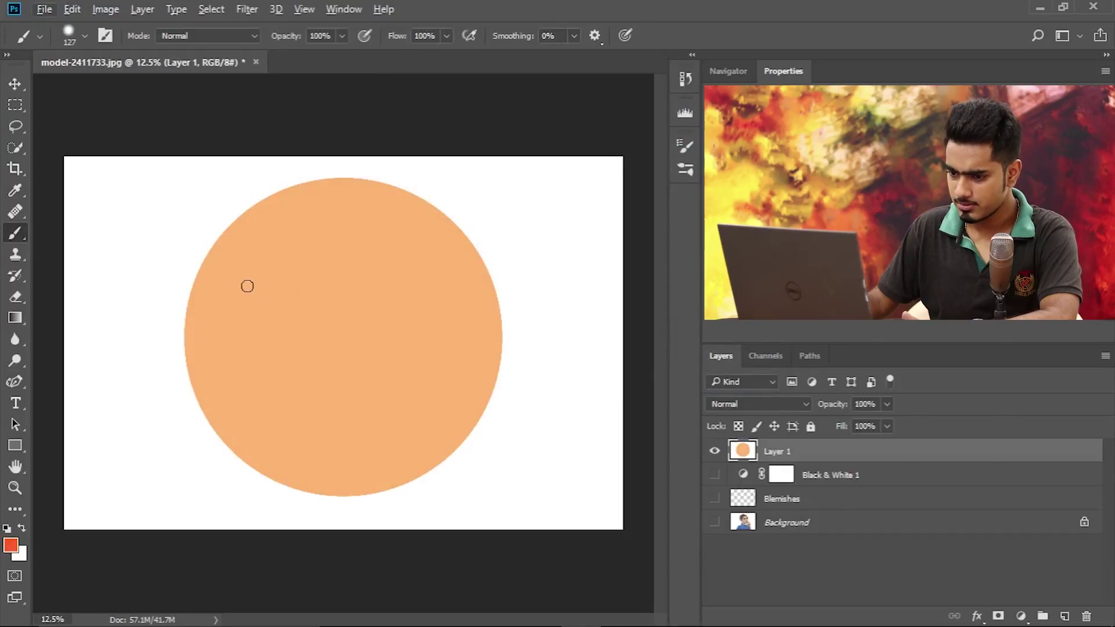
click(394, 303)
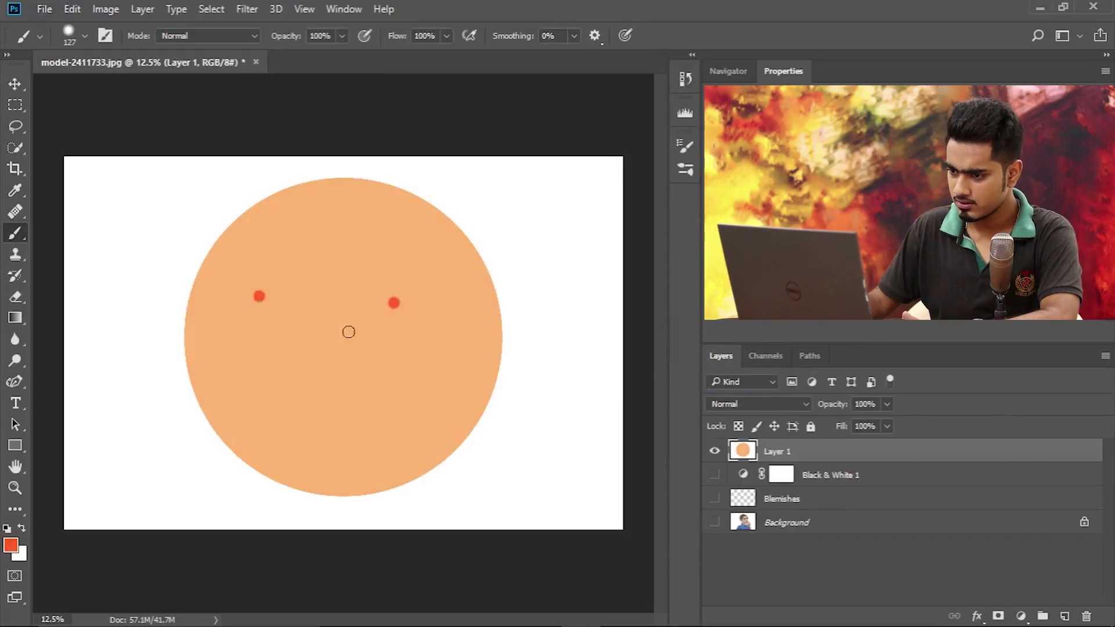
click(298, 378)
click(475, 378)
click(389, 442)
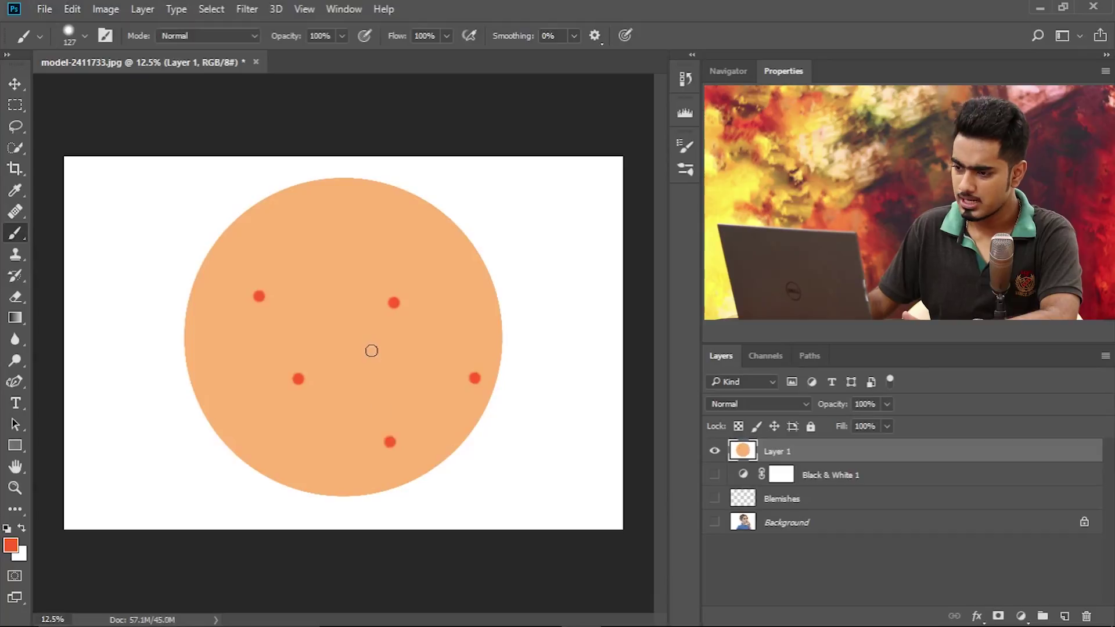
click(370, 350)
- Switch to a lighter coral (f1805e) and paint a few faint coral spots on the circle
click(10, 546)
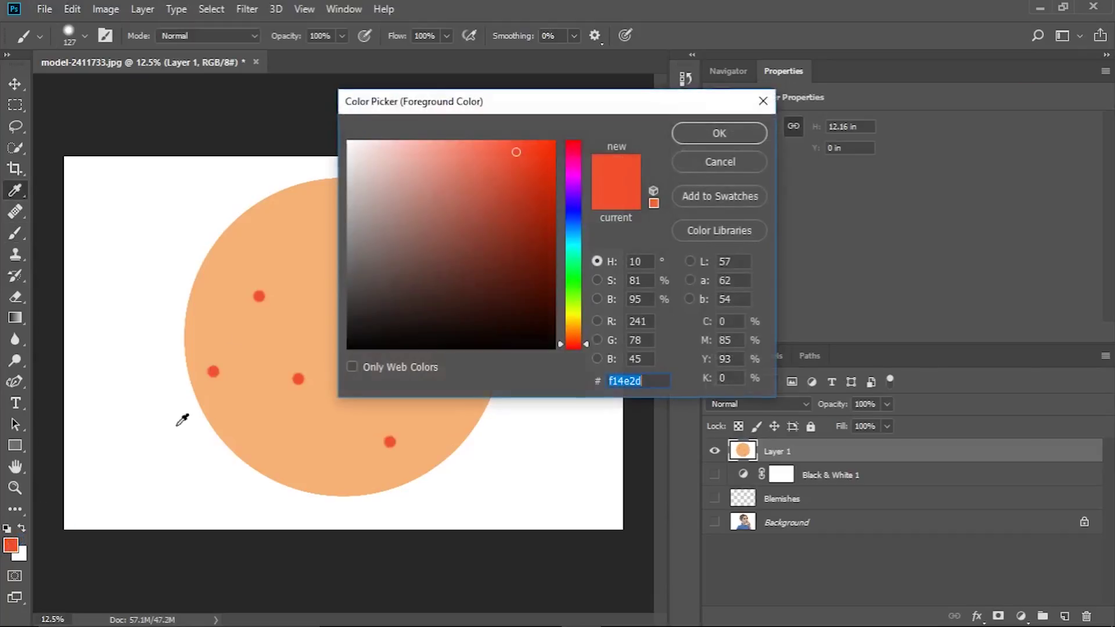
click(273, 342)
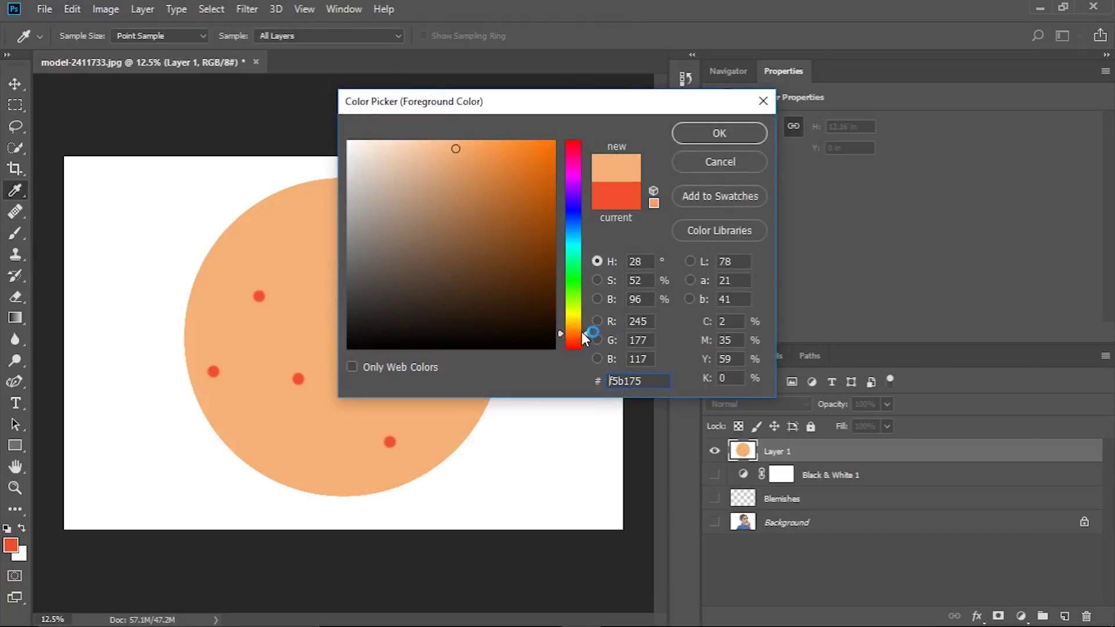
drag(584, 336, 583, 343)
click(475, 152)
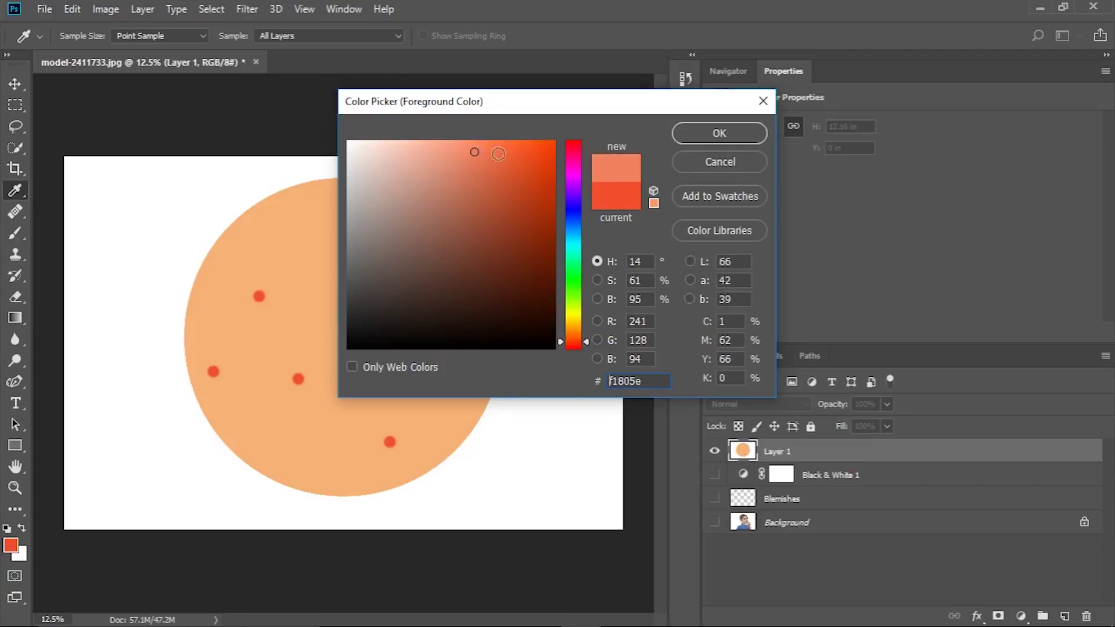
click(718, 134)
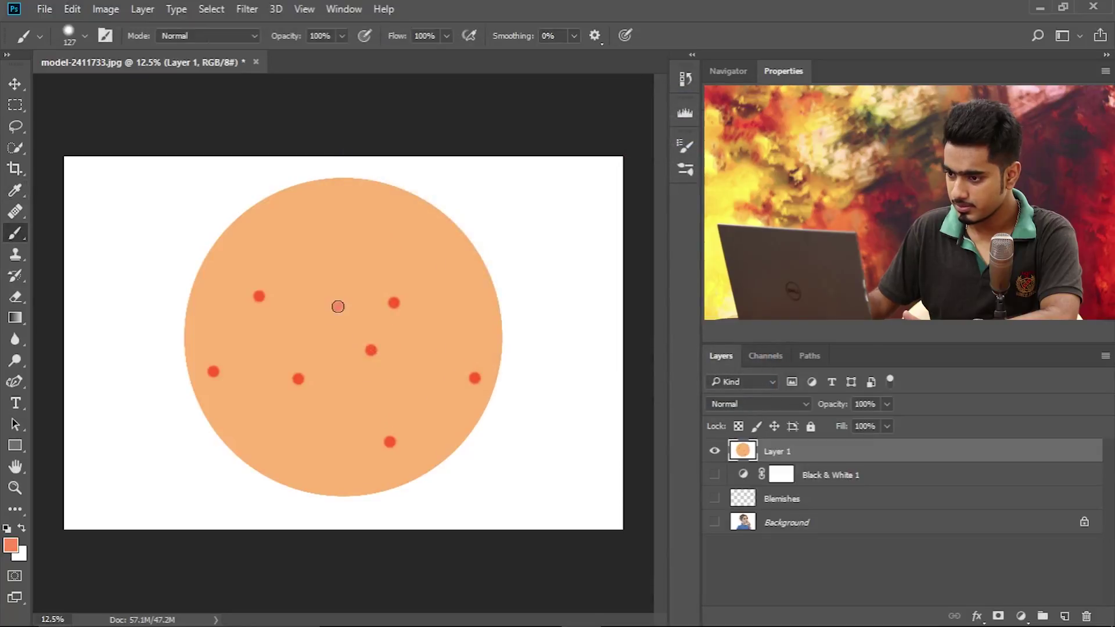
click(369, 424)
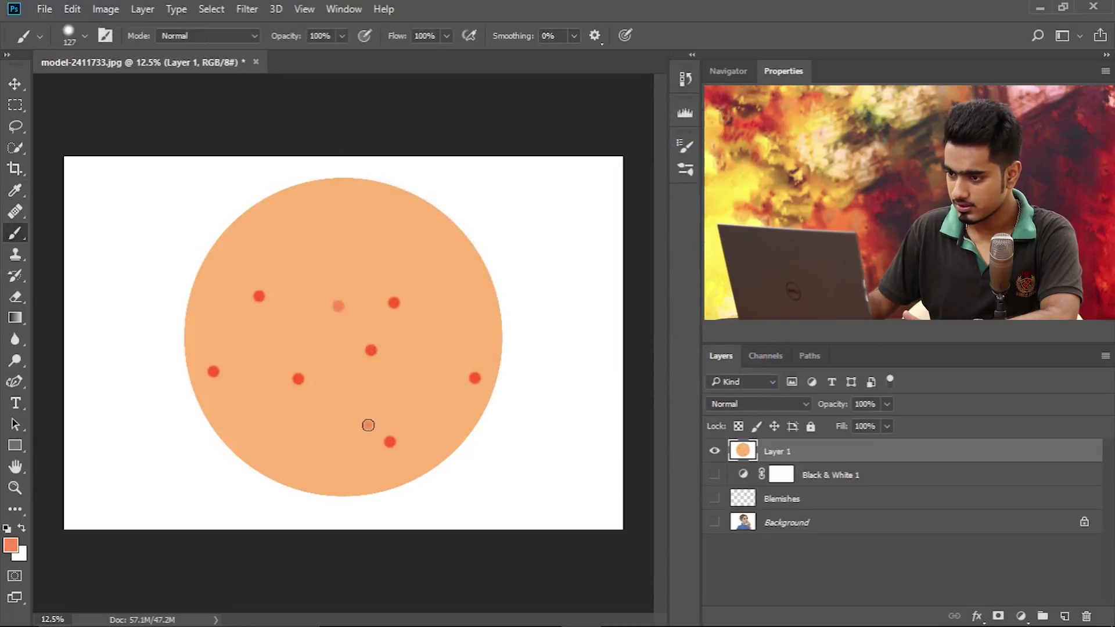
click(298, 446)
click(265, 370)
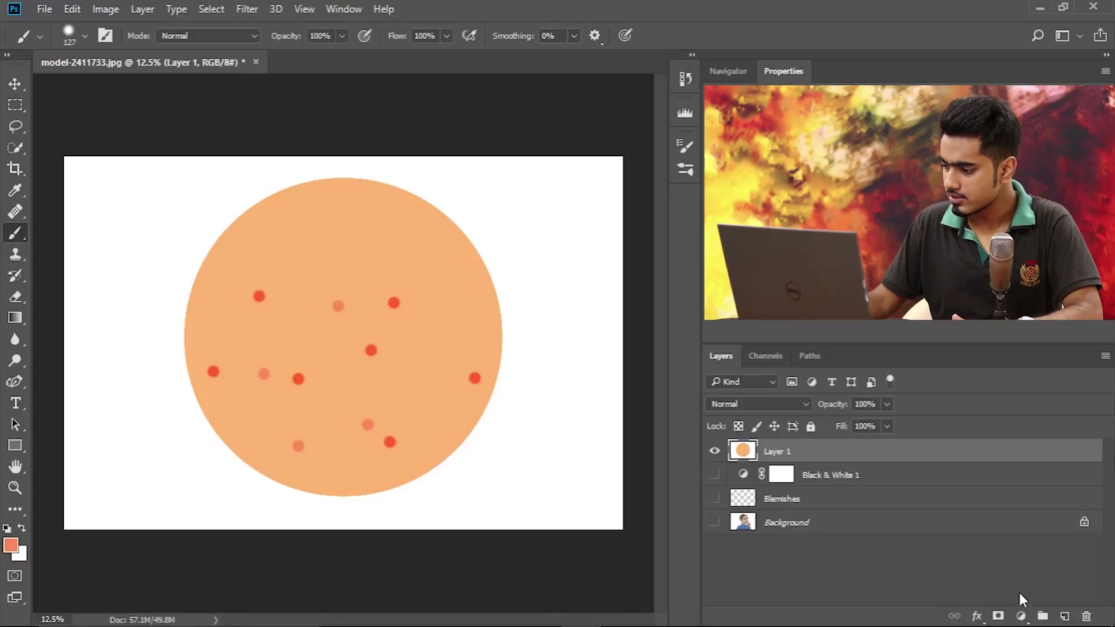
- Add a Black & White 2 adjustment above Layer 1 with Reds at -84, then hide it
click(1021, 617)
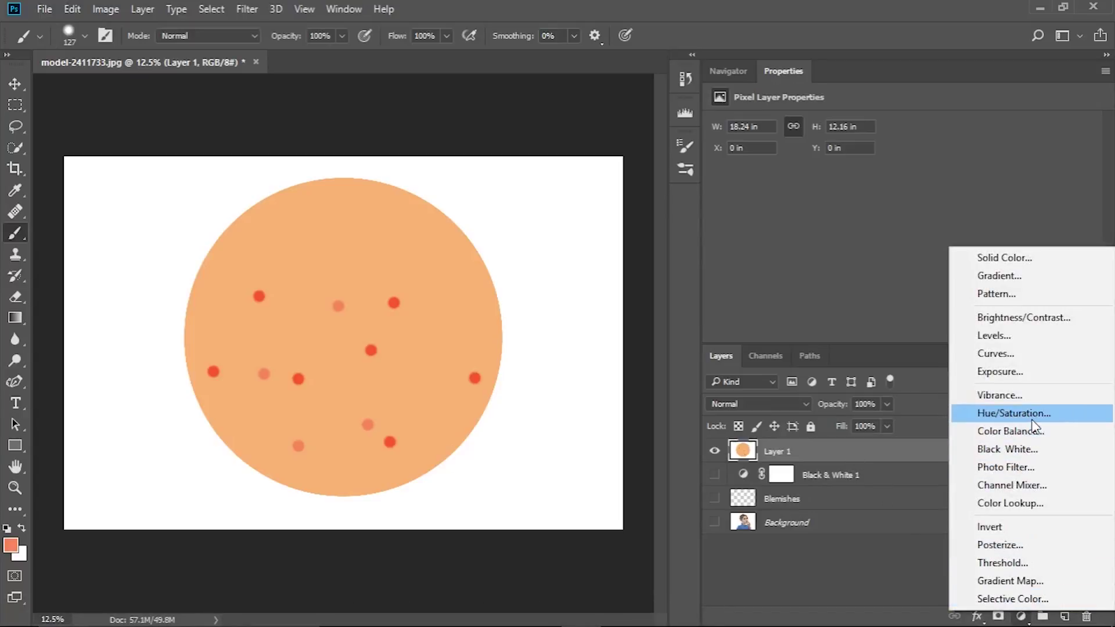
click(1035, 450)
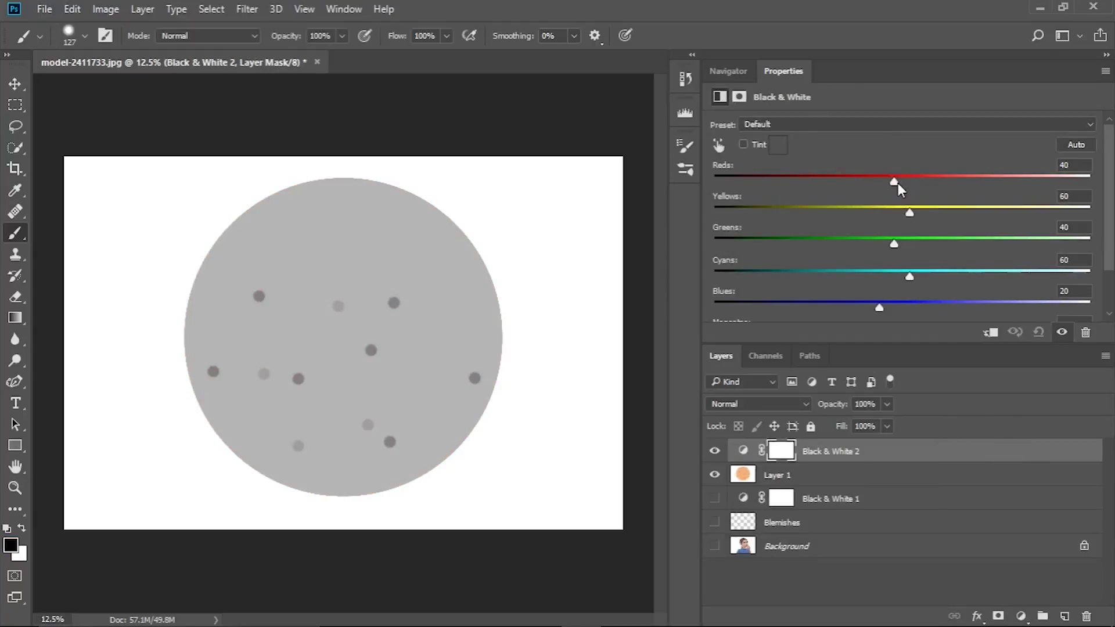
drag(901, 183, 804, 180)
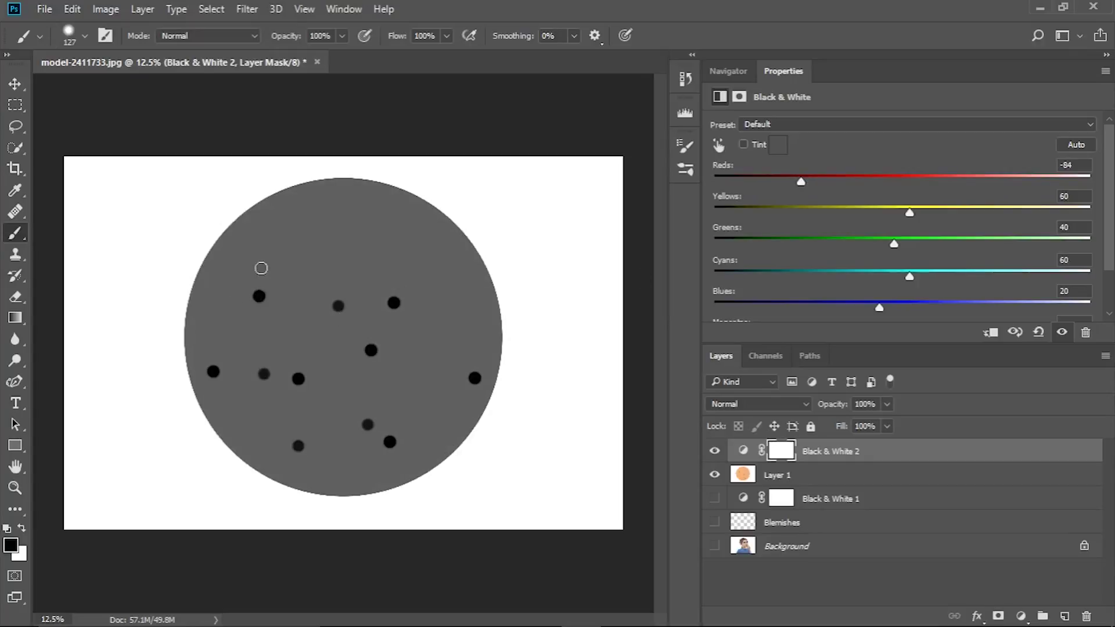
click(715, 453)
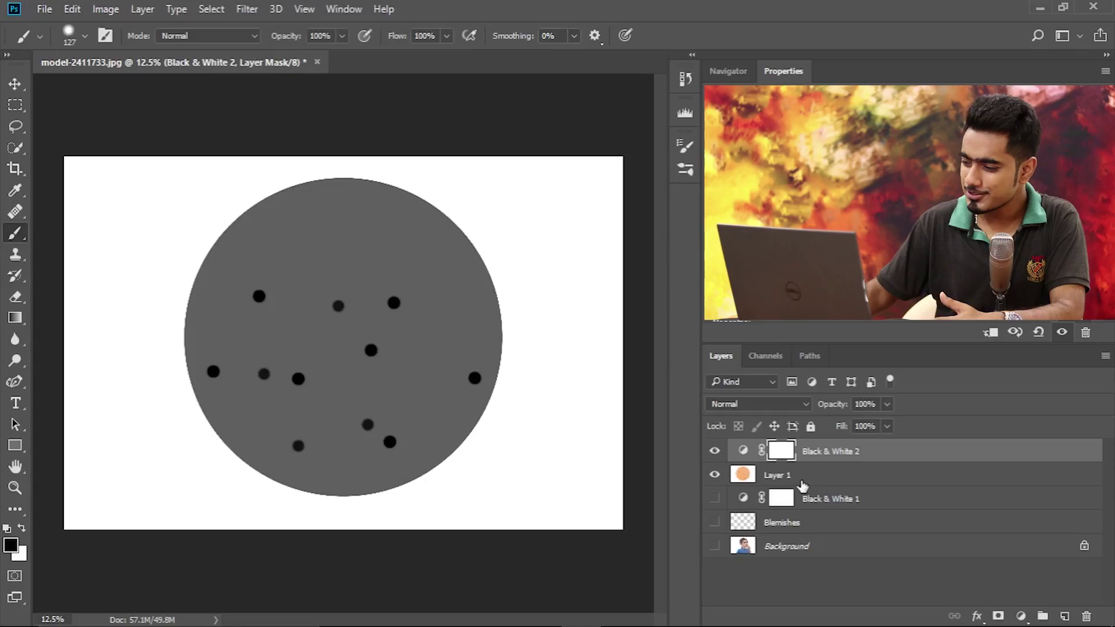
- Delete Layer 1 and Black & White 2, show Background and Black & White 1, and zoom to the forehead
shift+click(846, 482)
drag(983, 470, 1086, 616)
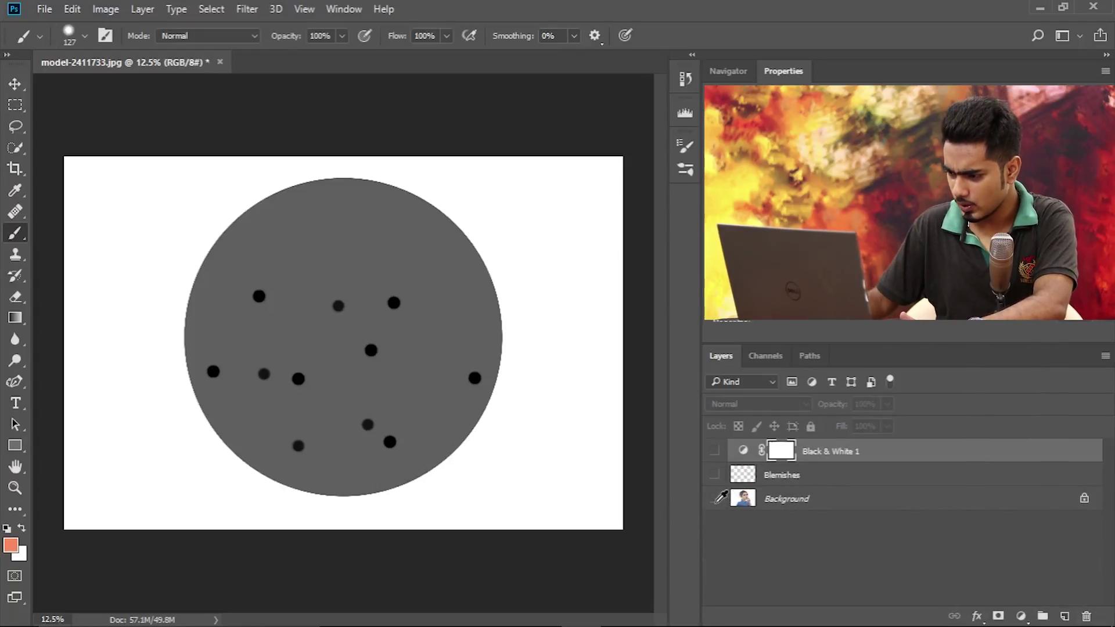
click(716, 499)
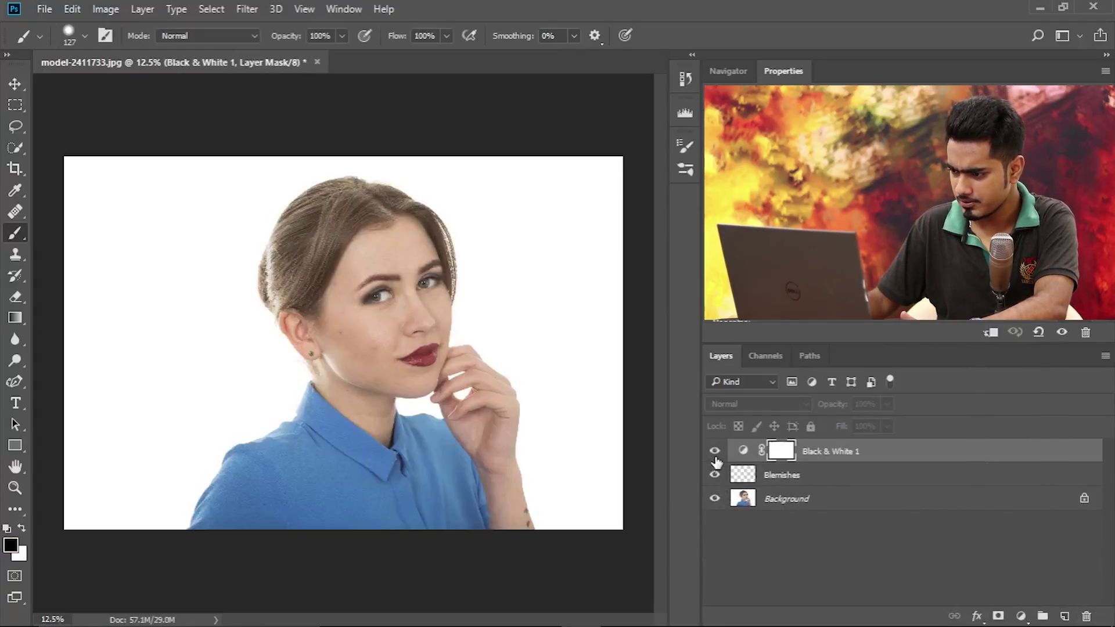
click(716, 455)
key(ctrl+plus)
key(ctrl+plus)
key(ctrl+plus)
key(ctrl+plus)
key(ctrl+plus)
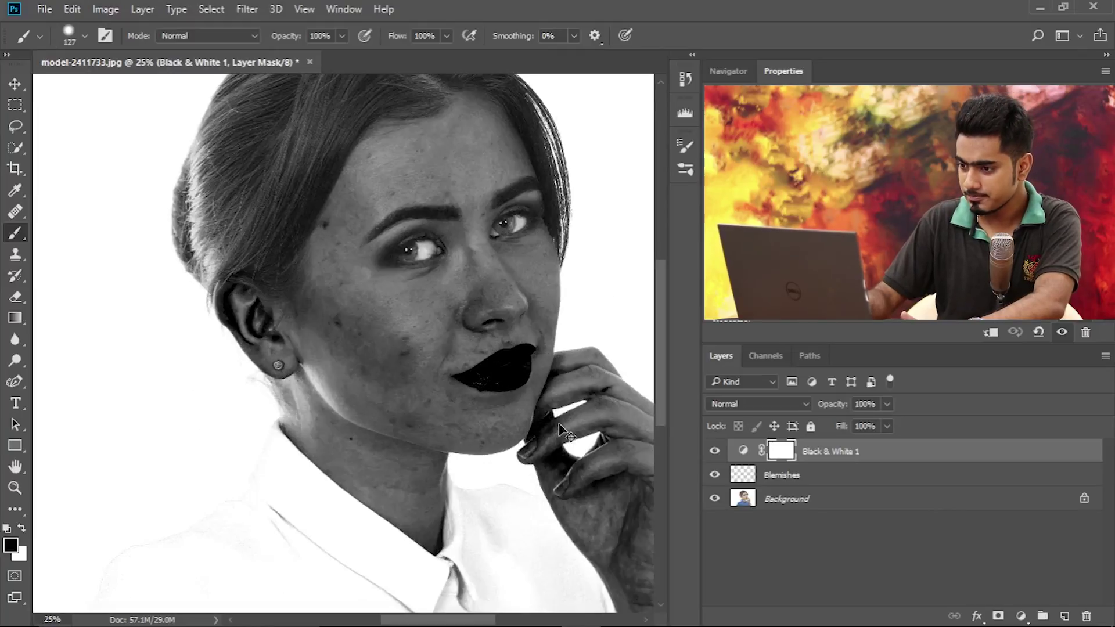
scroll(498, 332, up, 10)
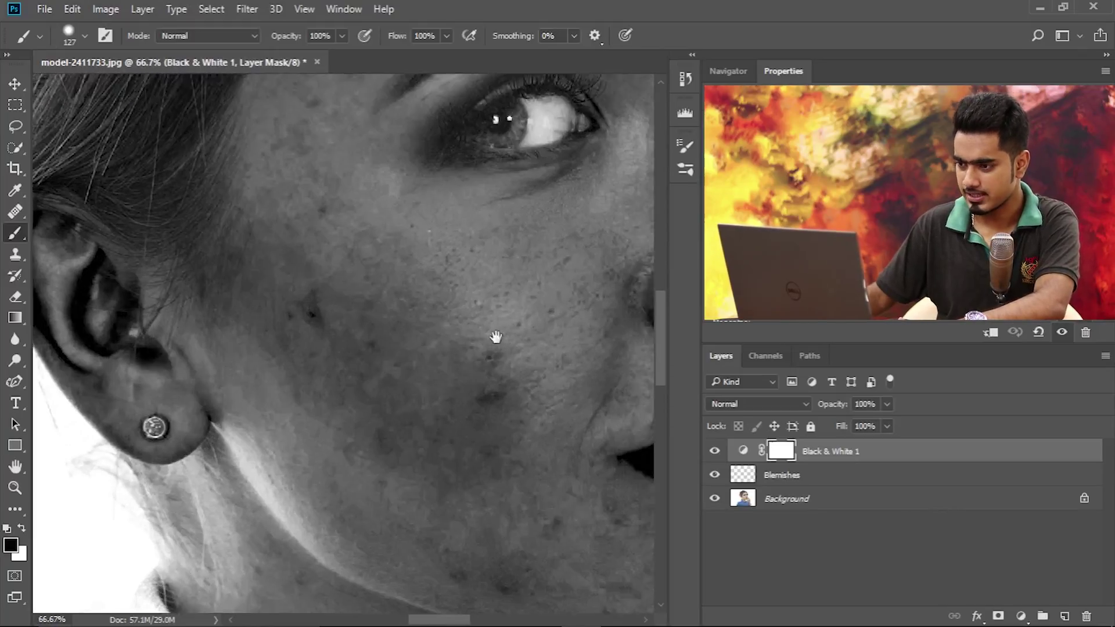
scroll(510, 254, right, 5)
drag(407, 316, 441, 349)
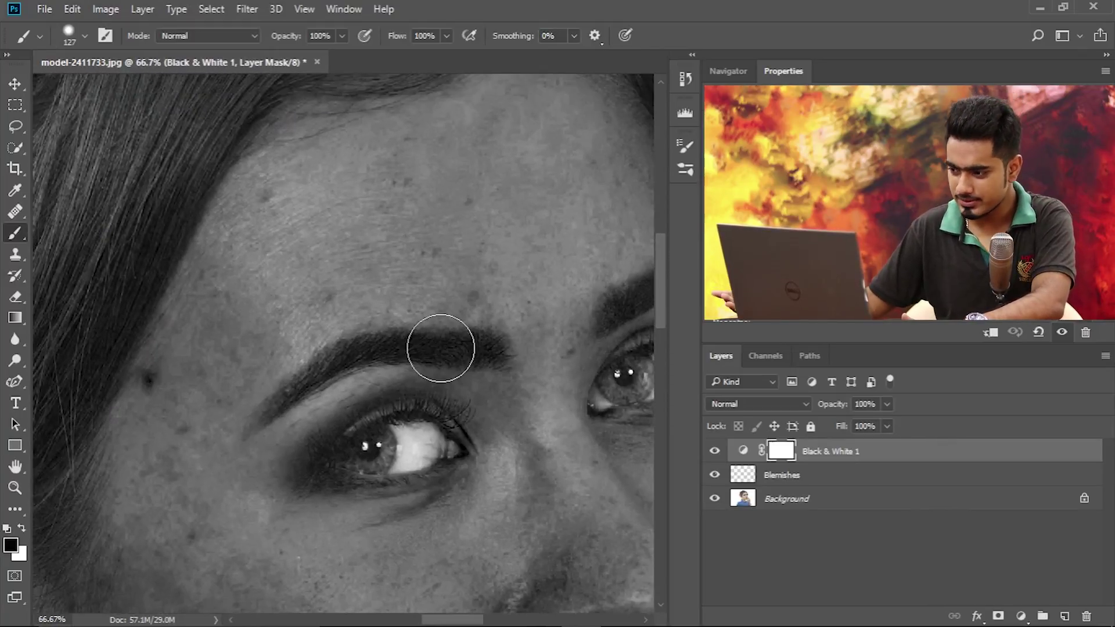
- On the Blemishes layer, set the brush to 80 px and sampling to All Layers
click(788, 481)
click(17, 216)
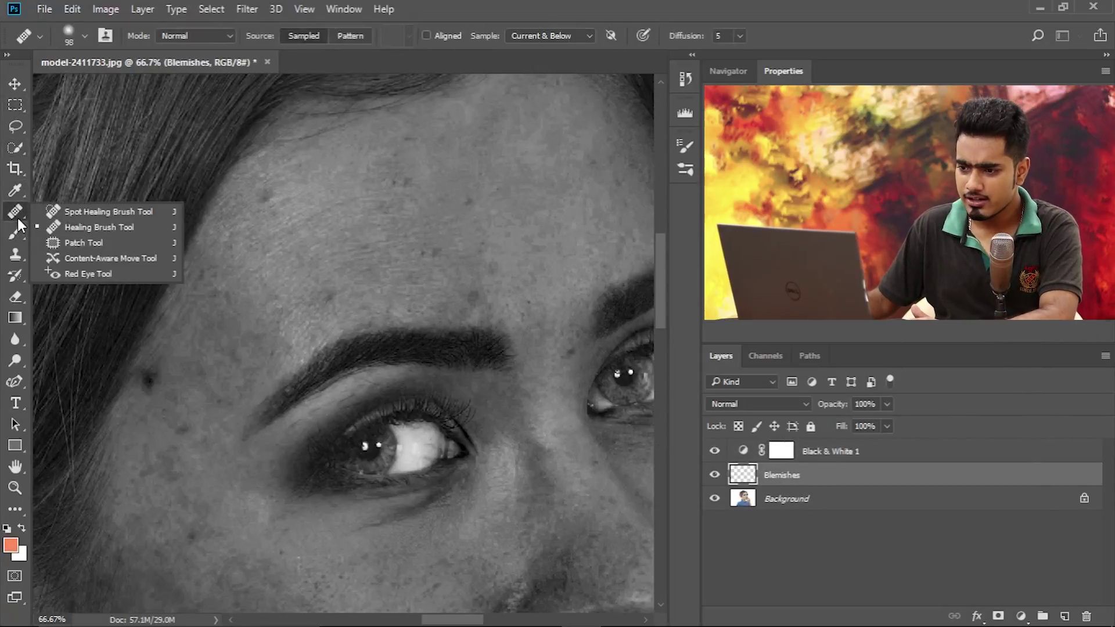
click(99, 227)
mouse_move(477, 228)
mouse_down()
mouse_move(428, 216)
mouse_move(419, 197)
mouse_up()
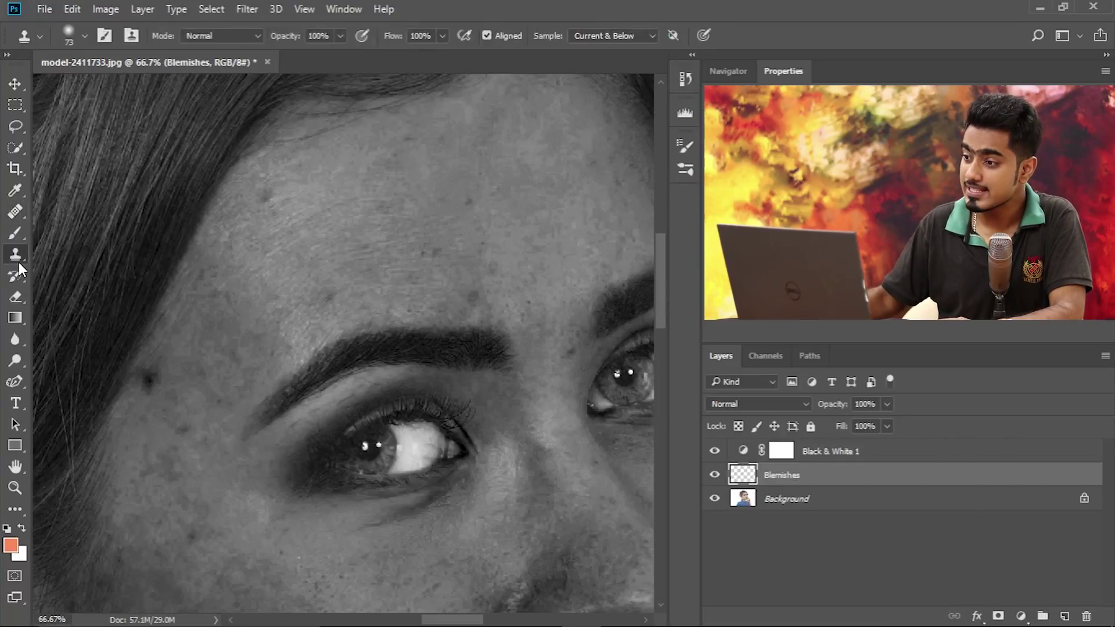
click(594, 36)
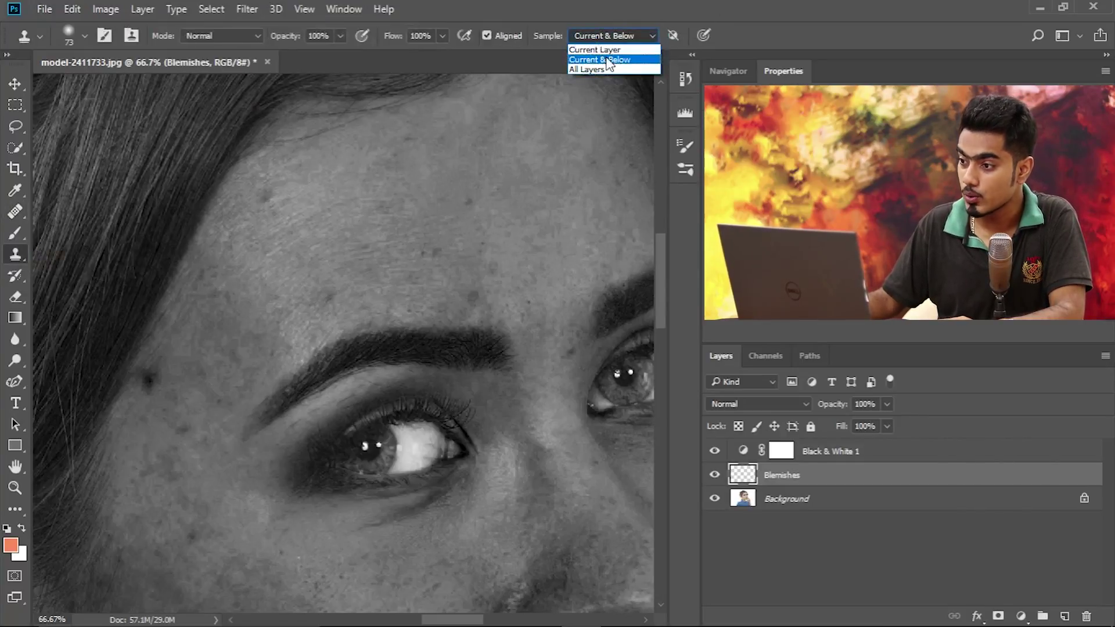
click(606, 55)
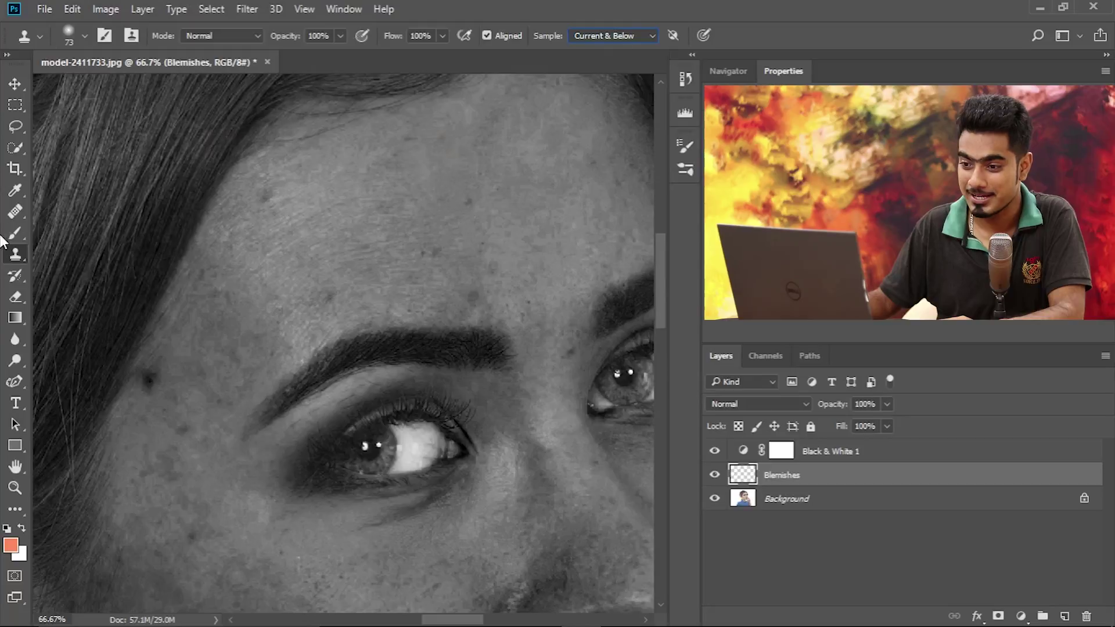
click(615, 36)
click(610, 70)
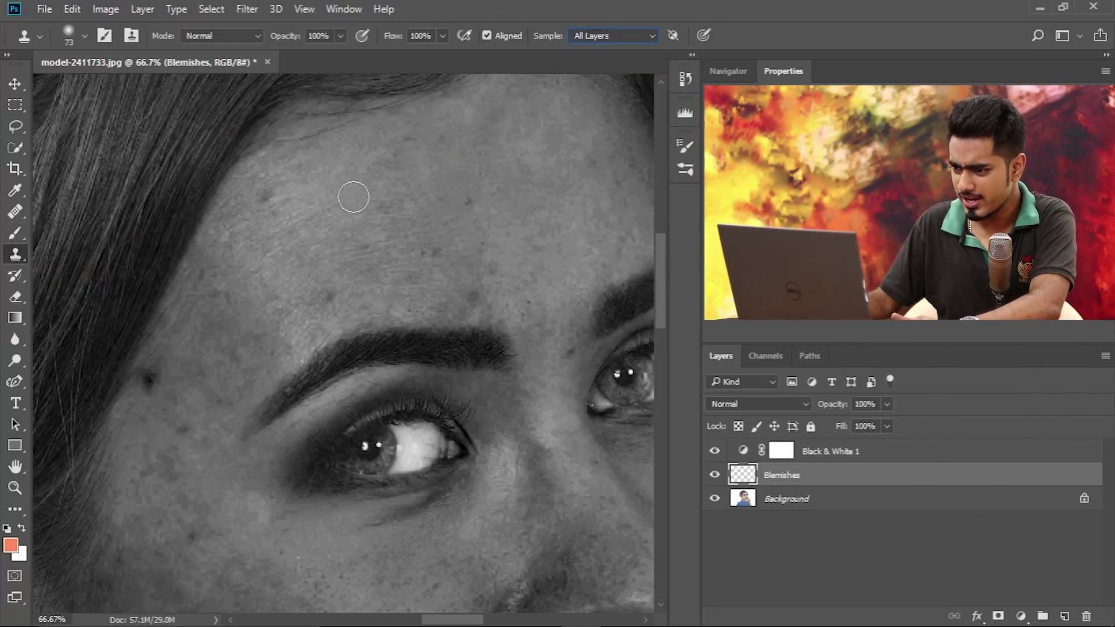
- Test a dab on the forehead, check it in colour, undo it, and restore Black & White 1
click(305, 277)
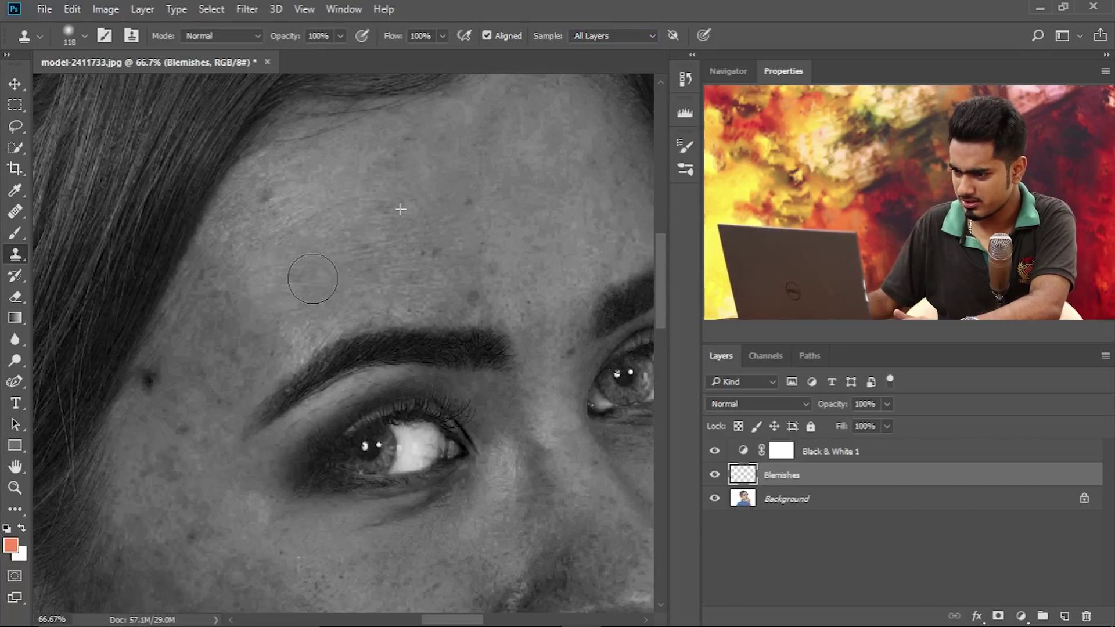
click(715, 453)
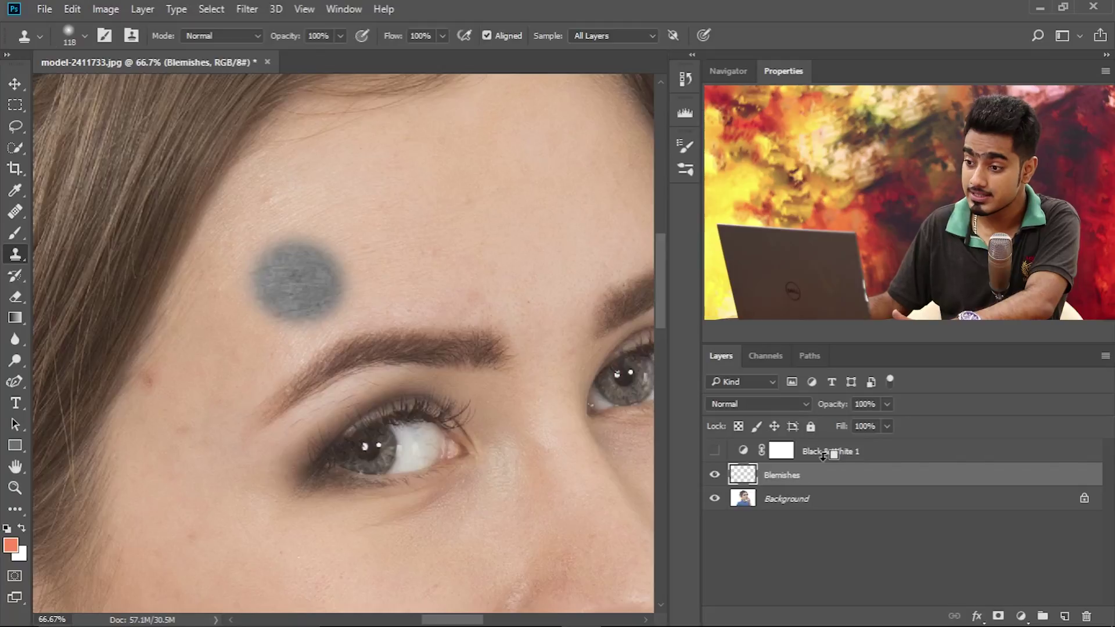
key(ctrl+z)
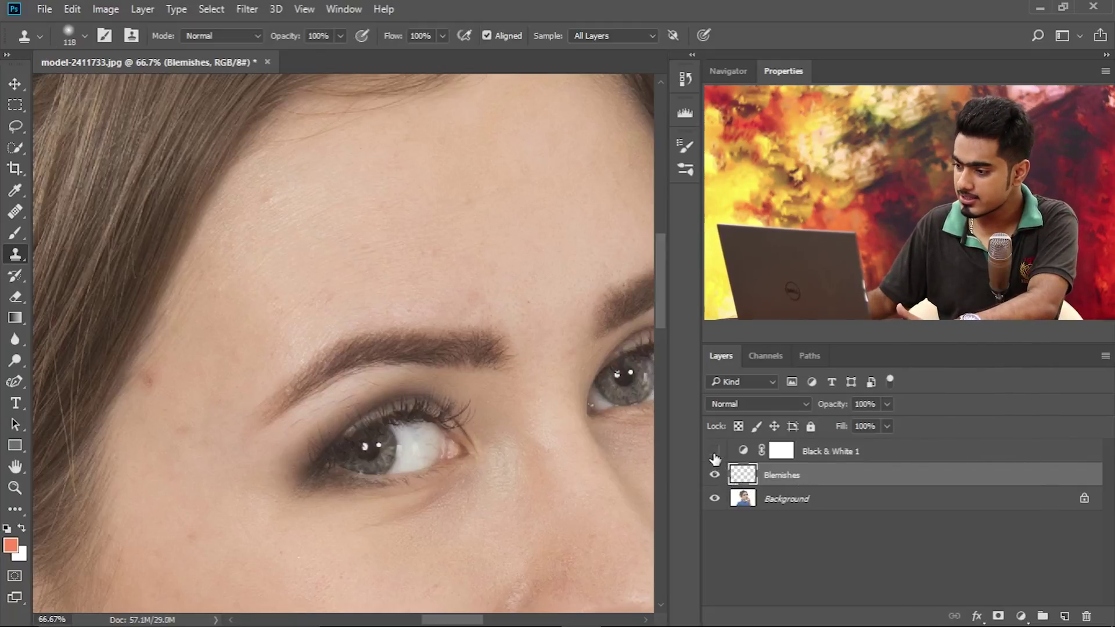
click(714, 452)
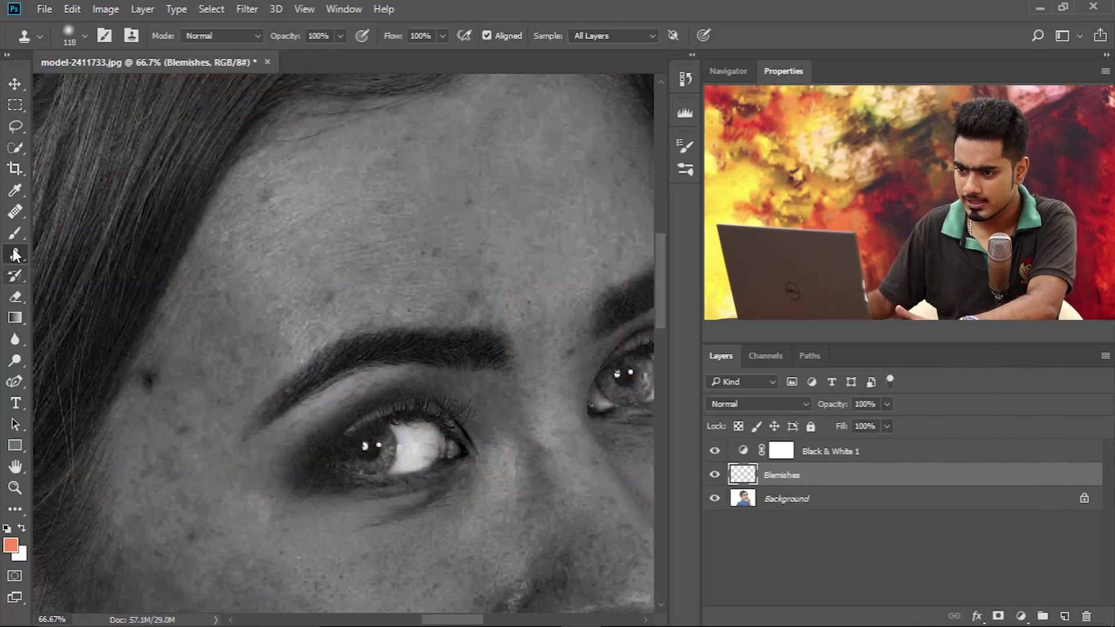
- Switch to the Spot Healing Brush and shrink it to 71 px
click(16, 213)
click(54, 227)
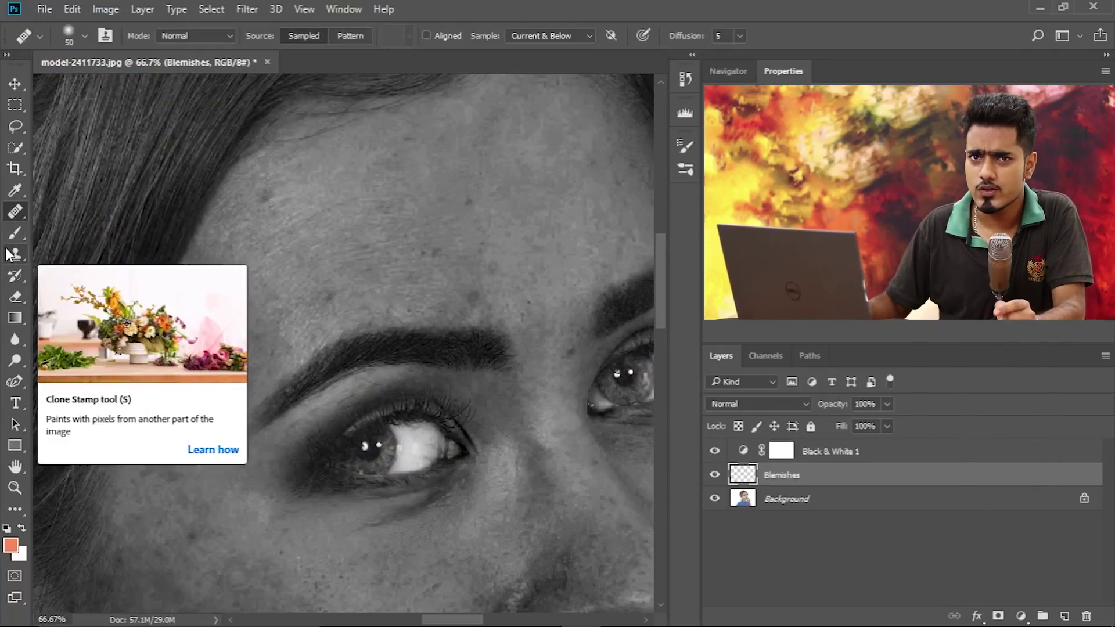
click(15, 212)
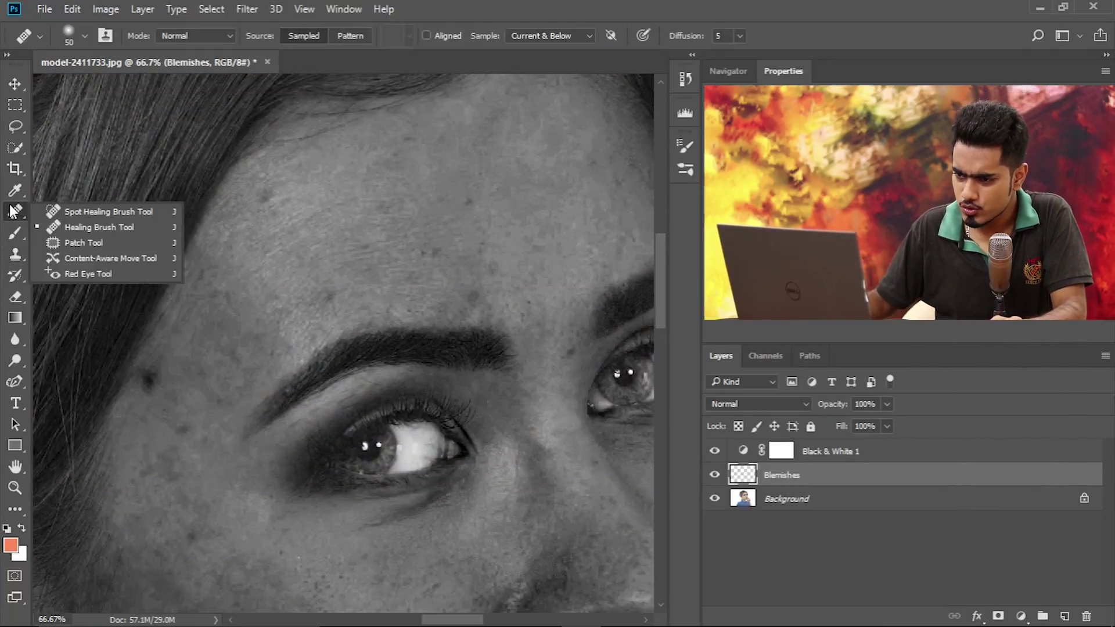
click(57, 213)
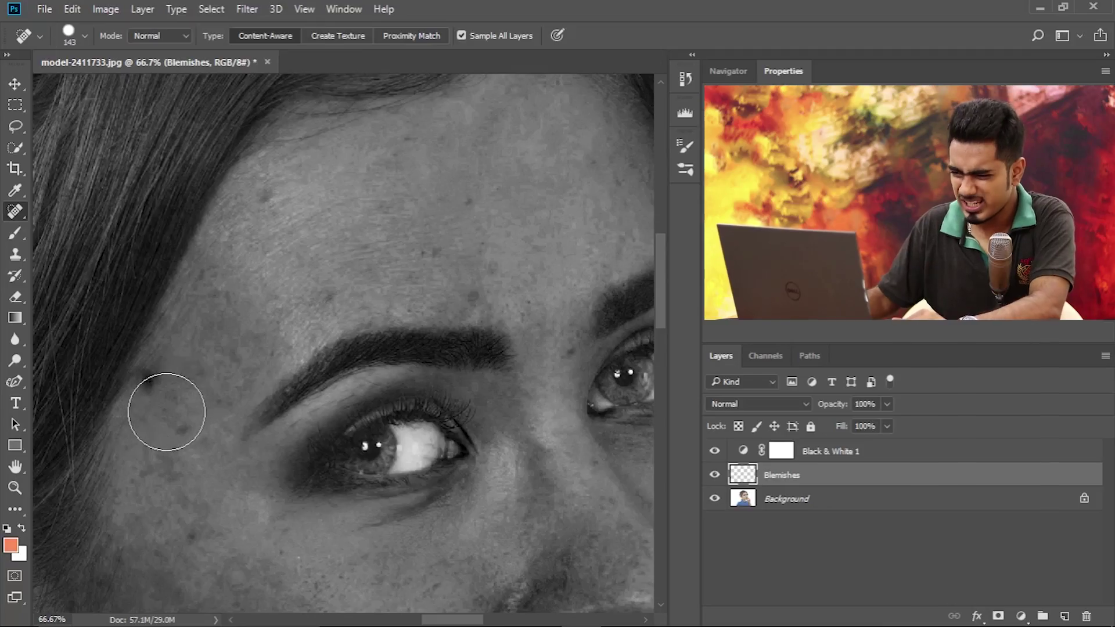
drag(386, 262, 327, 279)
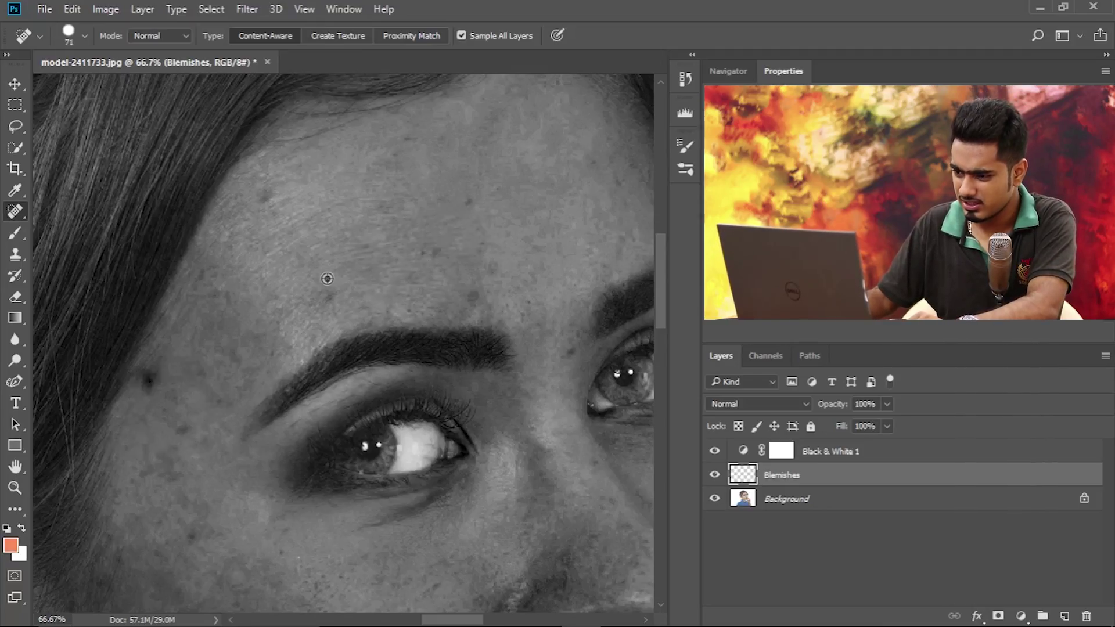
- Heal five small blemishes across the forehead and just above the brow
click(331, 296)
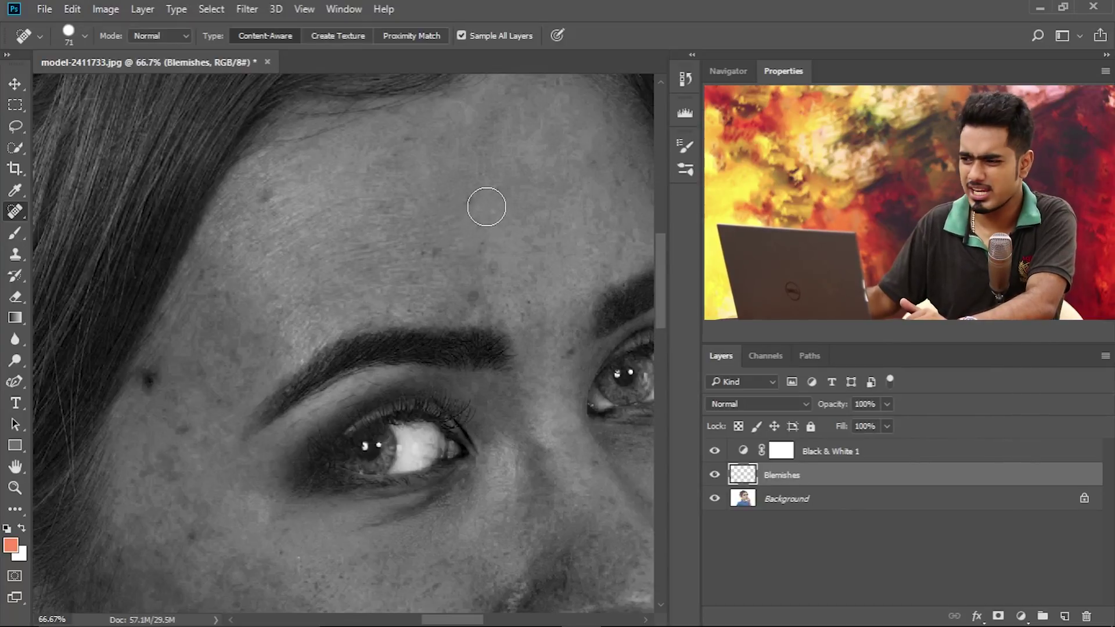
click(471, 200)
click(414, 143)
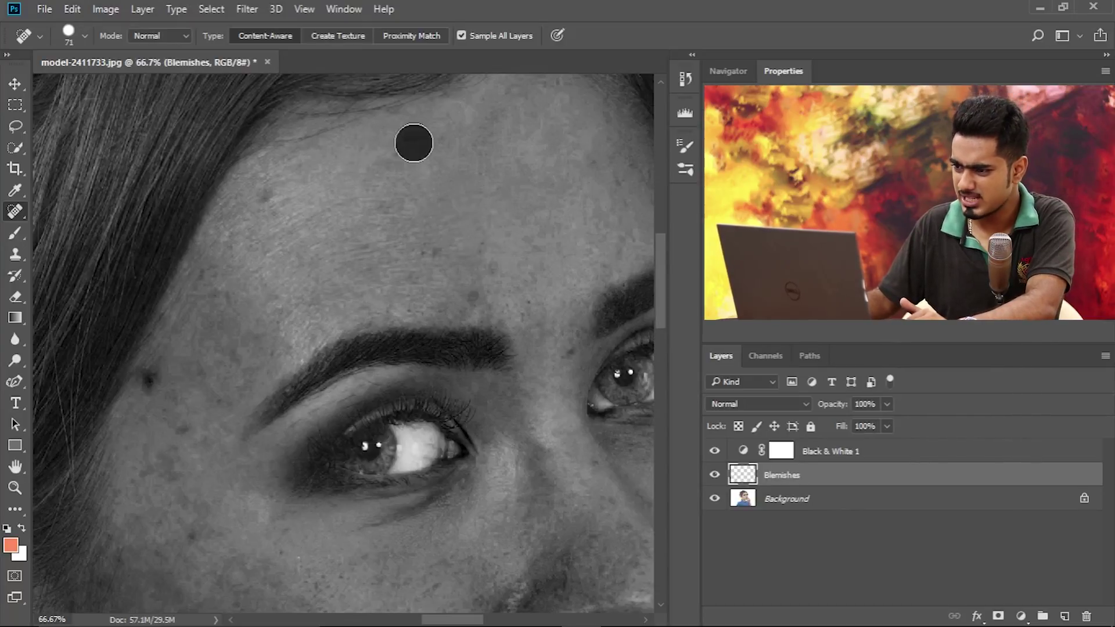
click(257, 194)
click(477, 293)
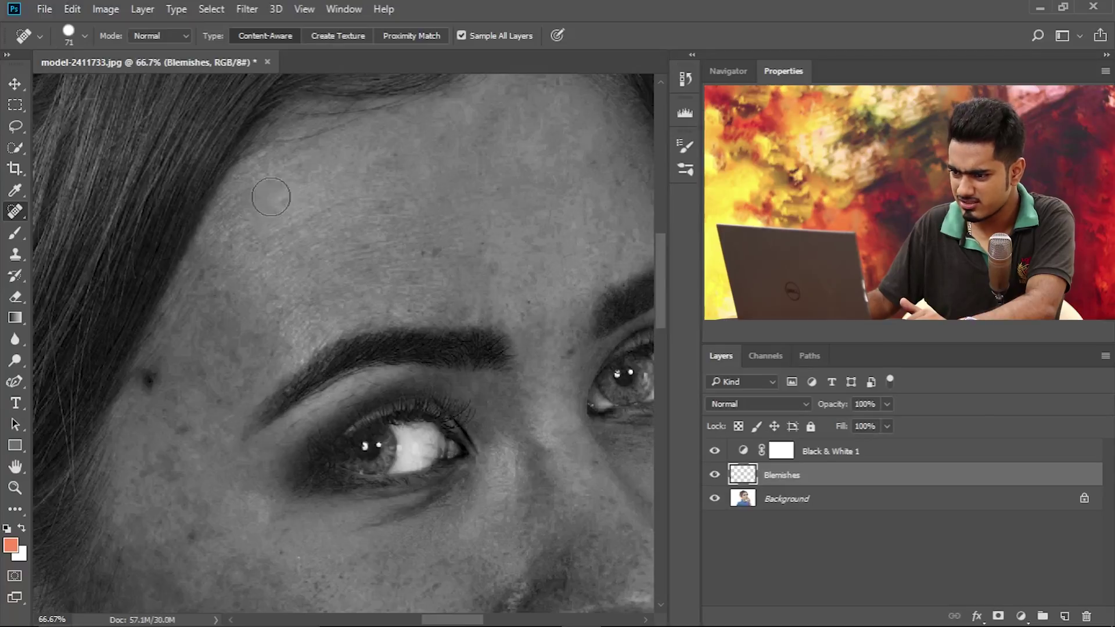
- Zoom the forehead to 100% and undo the last heal
key(ctrl+plus)
scroll(267, 276, up, 3)
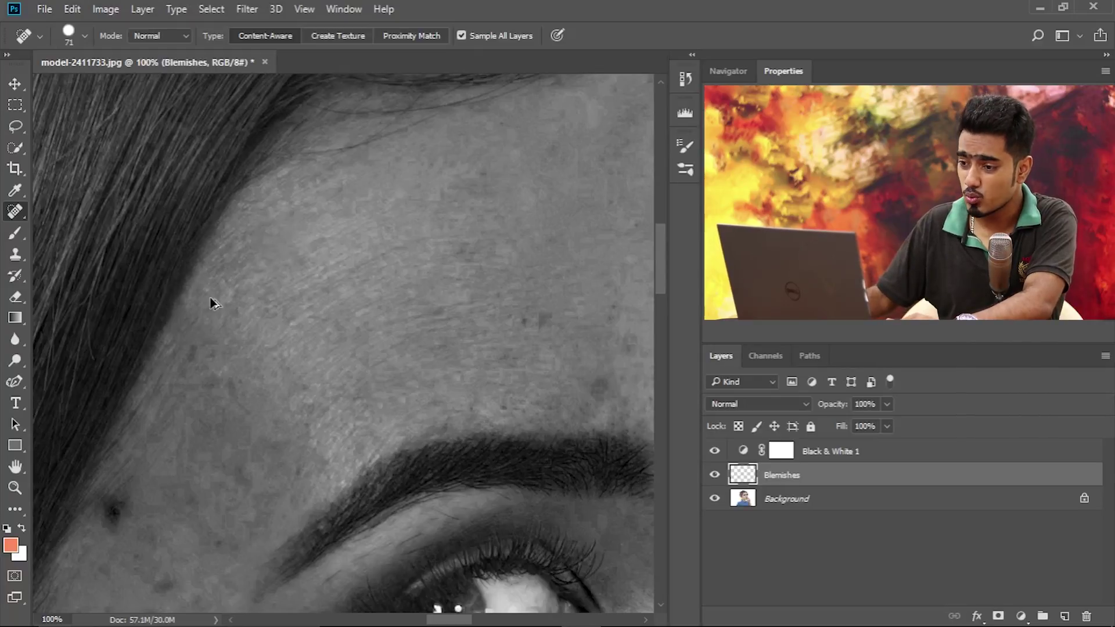
key(ctrl+z)
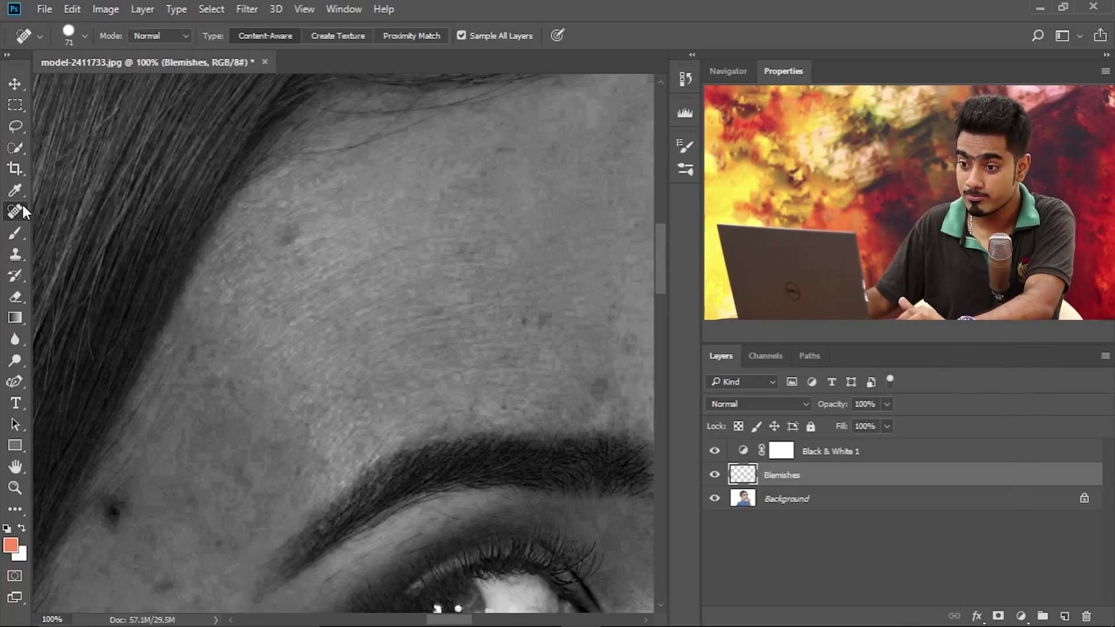
right_click(15, 213)
- Switch to the Healing Brush at 88 px and heal the upper-forehead spot
click(76, 222)
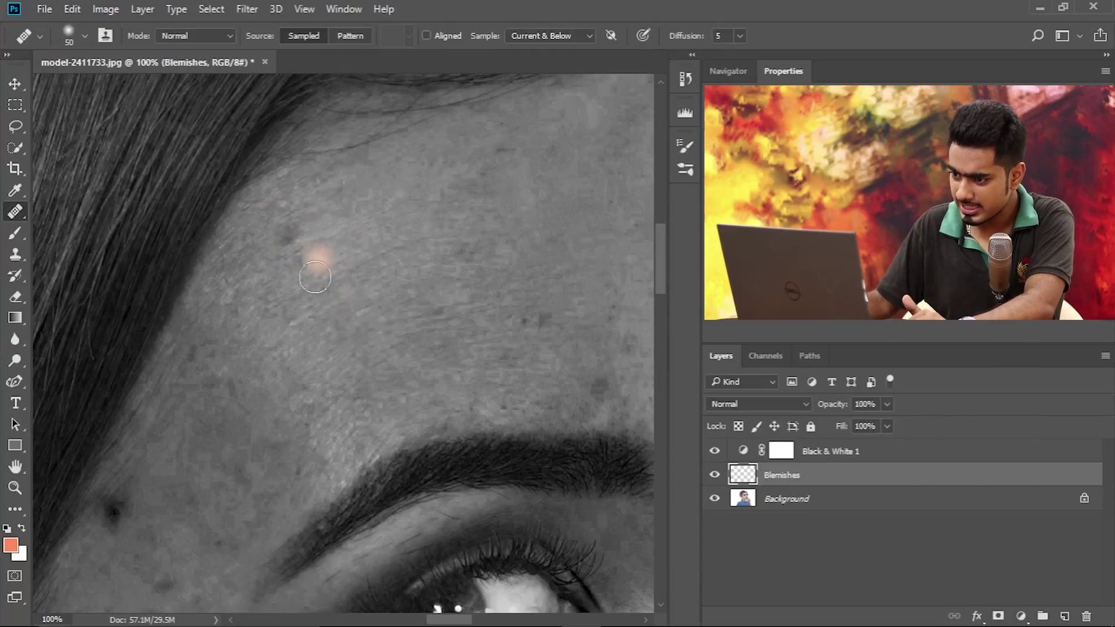
mouse_move(315, 277)
mouse_down()
mouse_move(334, 293)
mouse_move(320, 283)
mouse_up()
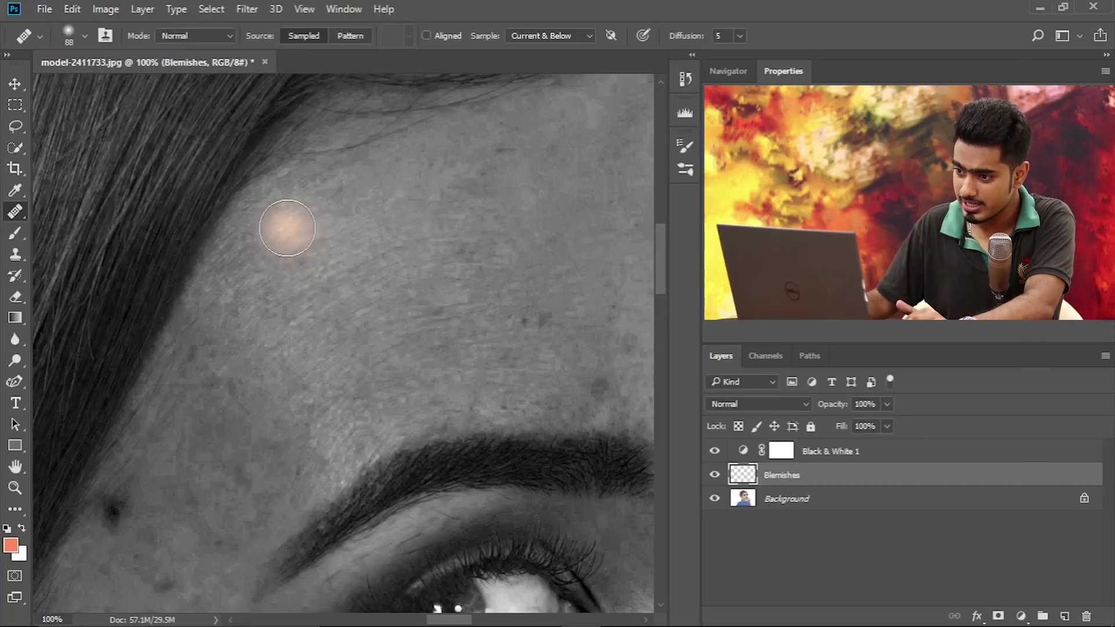
click(287, 228)
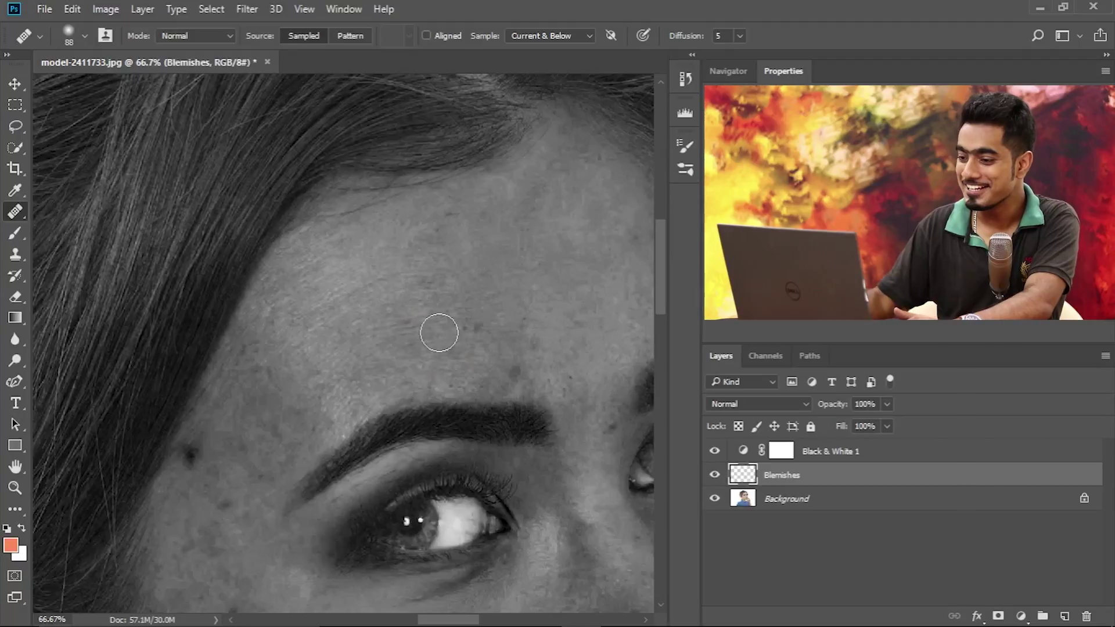
drag(365, 433, 329, 397)
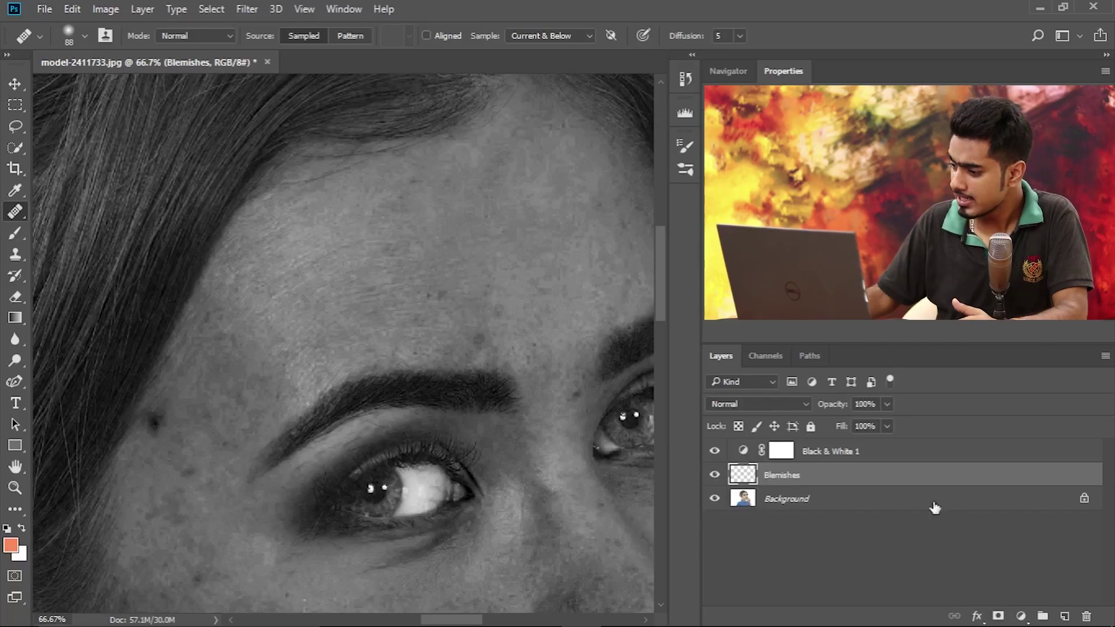
- Delete the Blemishes layer and duplicate Background into a Background copy layer
mouse_move(973, 476)
mouse_down()
mouse_move(987, 588)
mouse_move(1087, 616)
mouse_up()
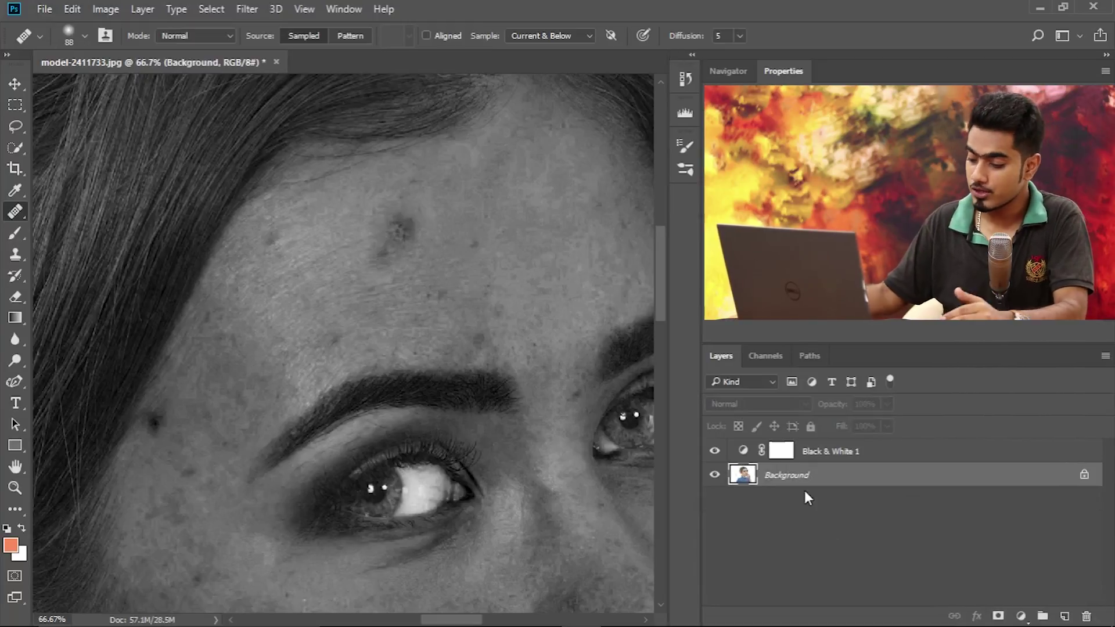
key(ctrl+j)
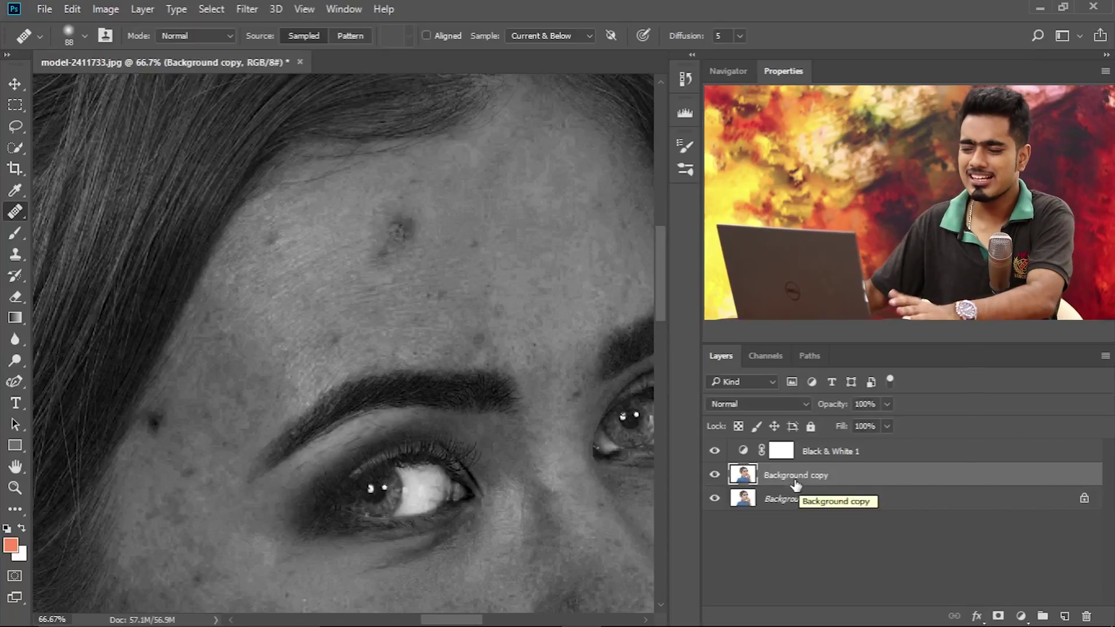
scroll(443, 331, up, 2)
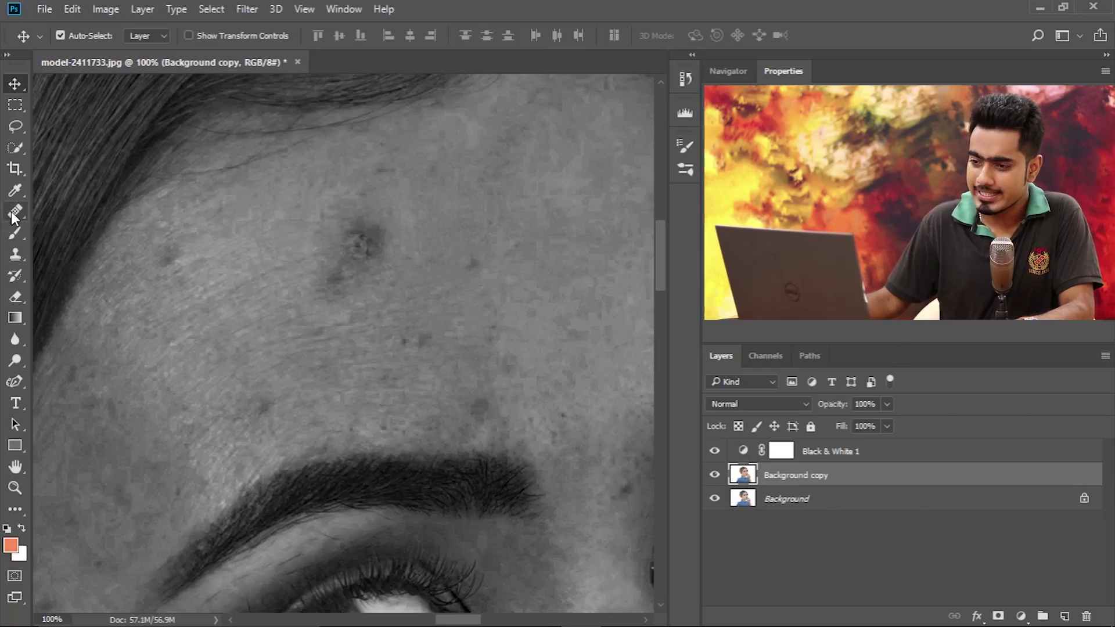
- Choose the Patch Tool and zoom out to bring the cheek into view
click(14, 212)
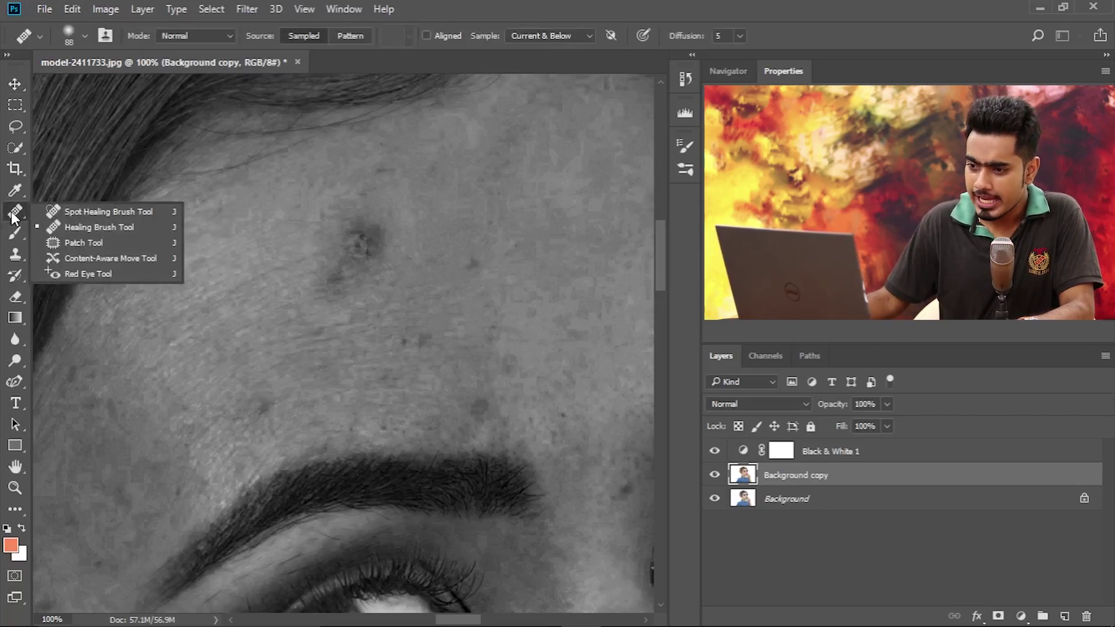
click(81, 243)
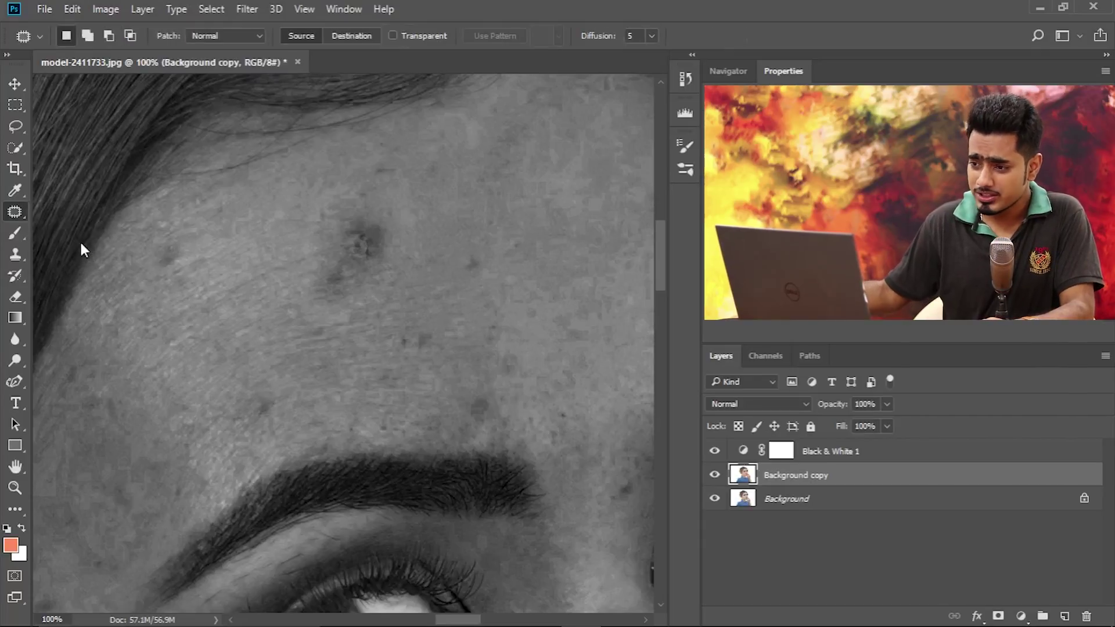
key(ctrl+minus)
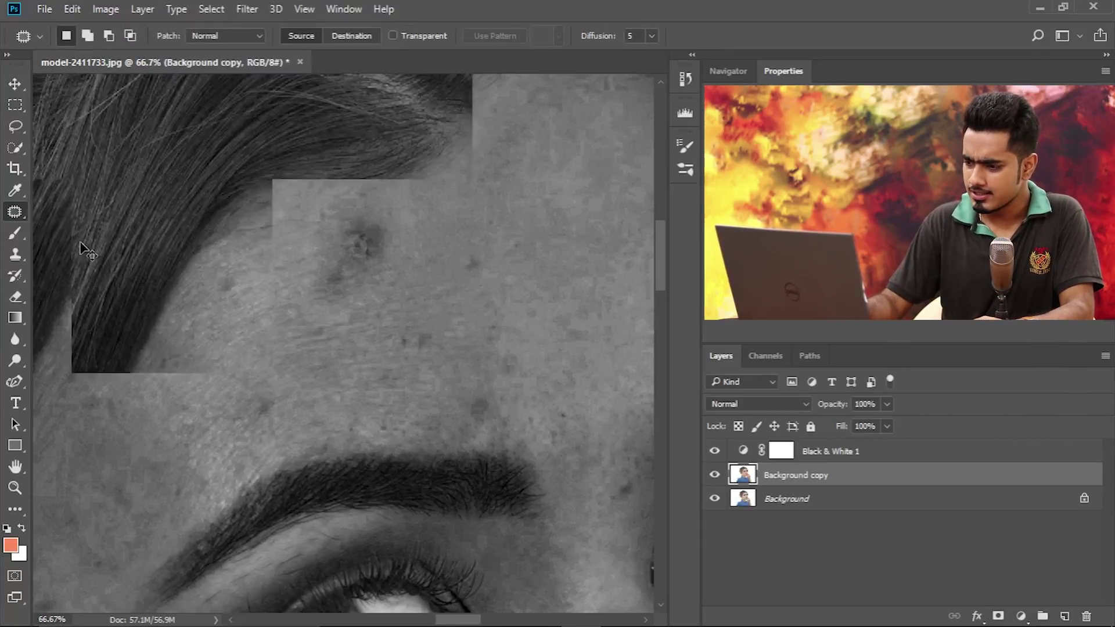
scroll(193, 268, down, 6)
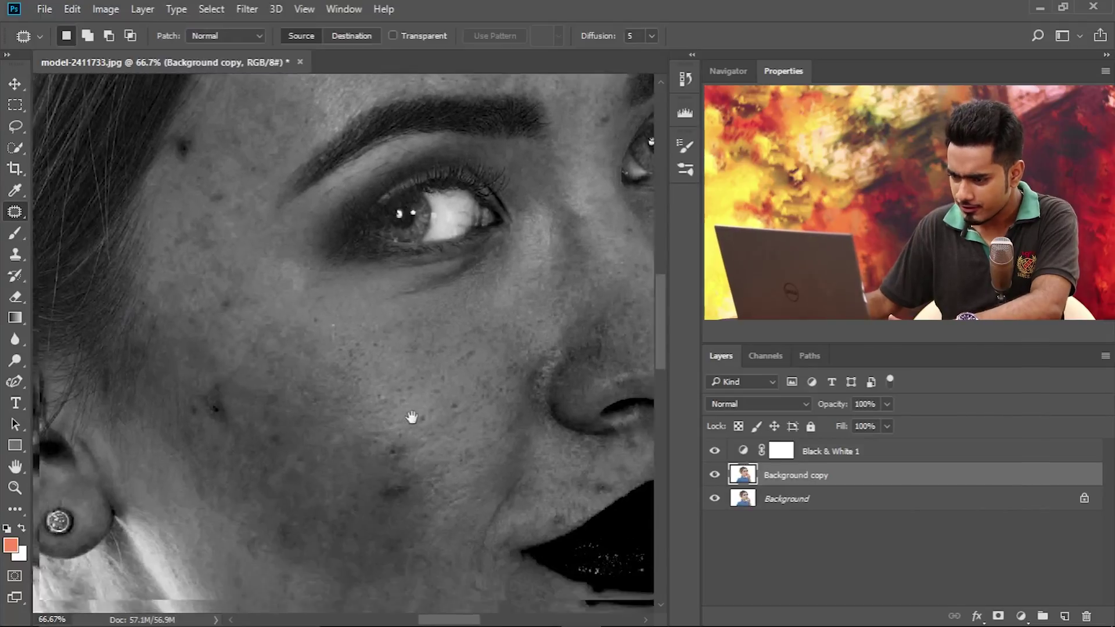
drag(280, 391, 249, 373)
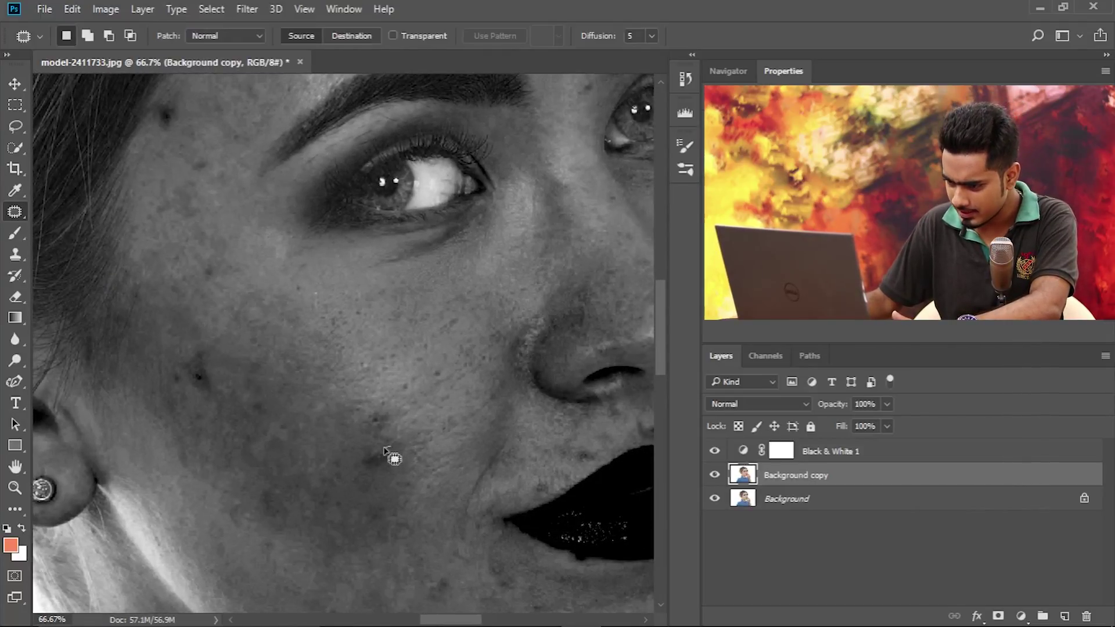
- Outline the cheek, upper-cheek and nose-side blemishes as one combined Patch selection
drag(392, 463, 392, 450)
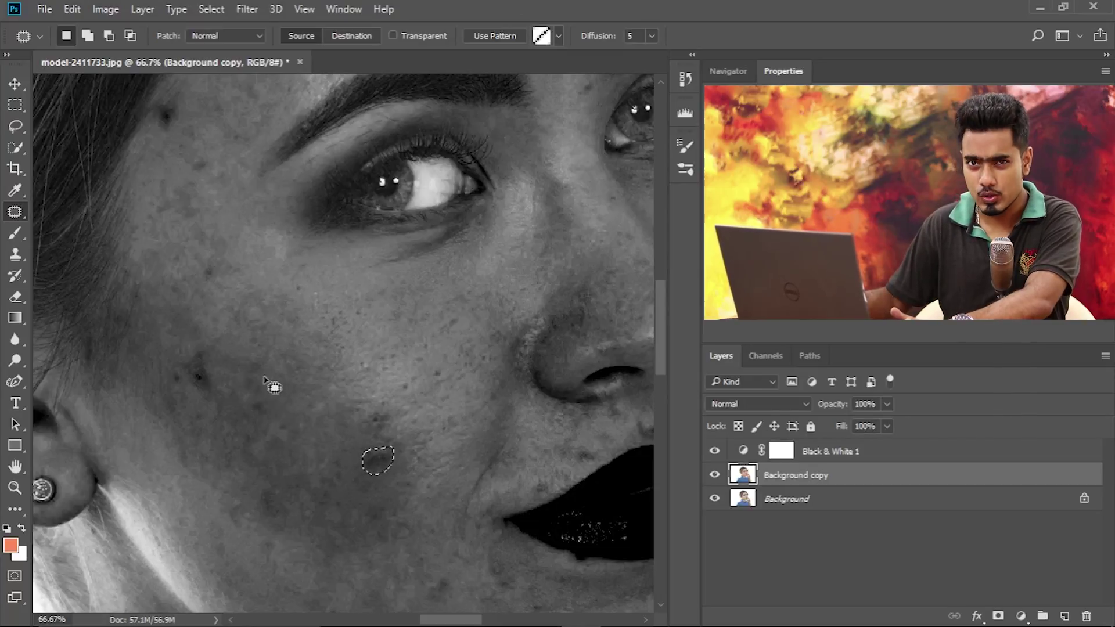
key(shift)
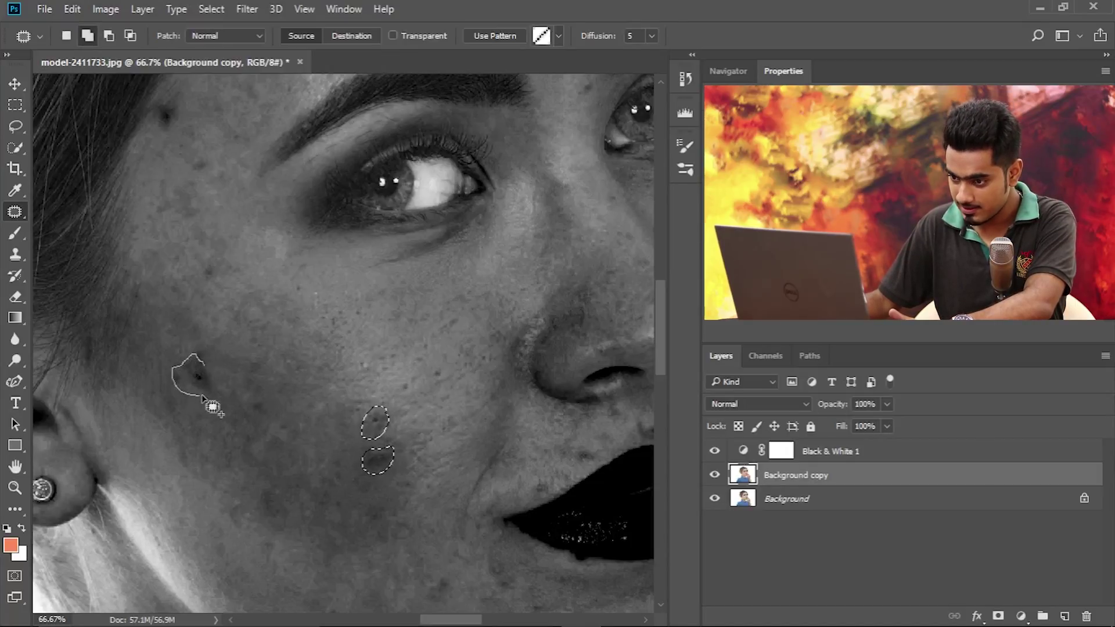
drag(206, 372, 207, 372)
mouse_move(209, 261)
mouse_down()
mouse_move(209, 288)
mouse_move(208, 258)
mouse_up()
mouse_move(205, 156)
mouse_down()
mouse_move(190, 173)
mouse_move(204, 155)
mouse_up()
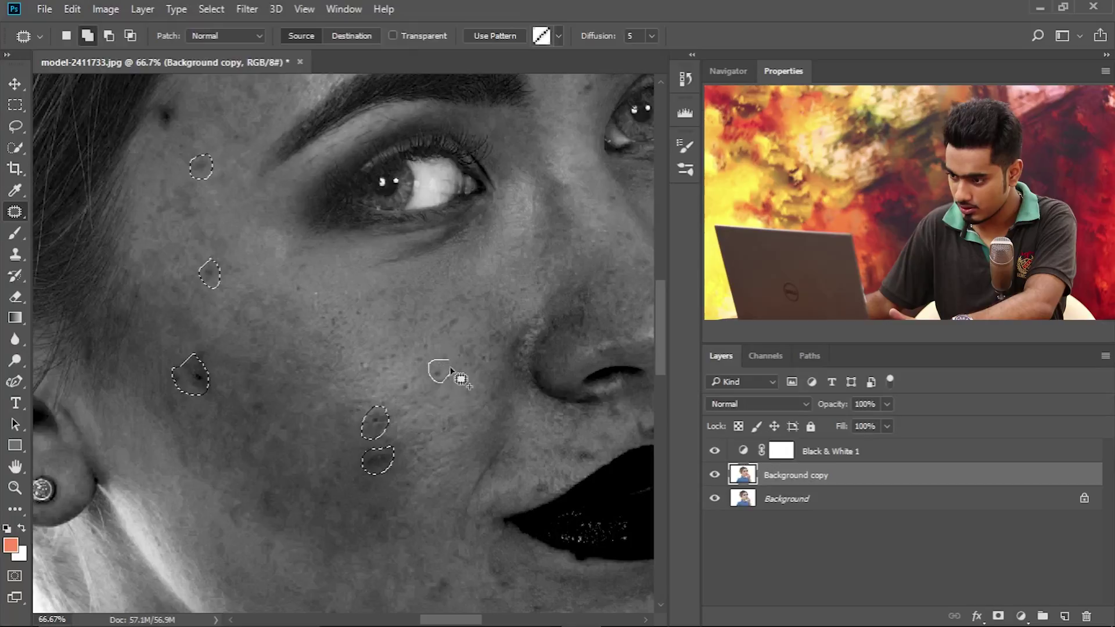
drag(450, 370, 440, 361)
scroll(348, 485, down, 10)
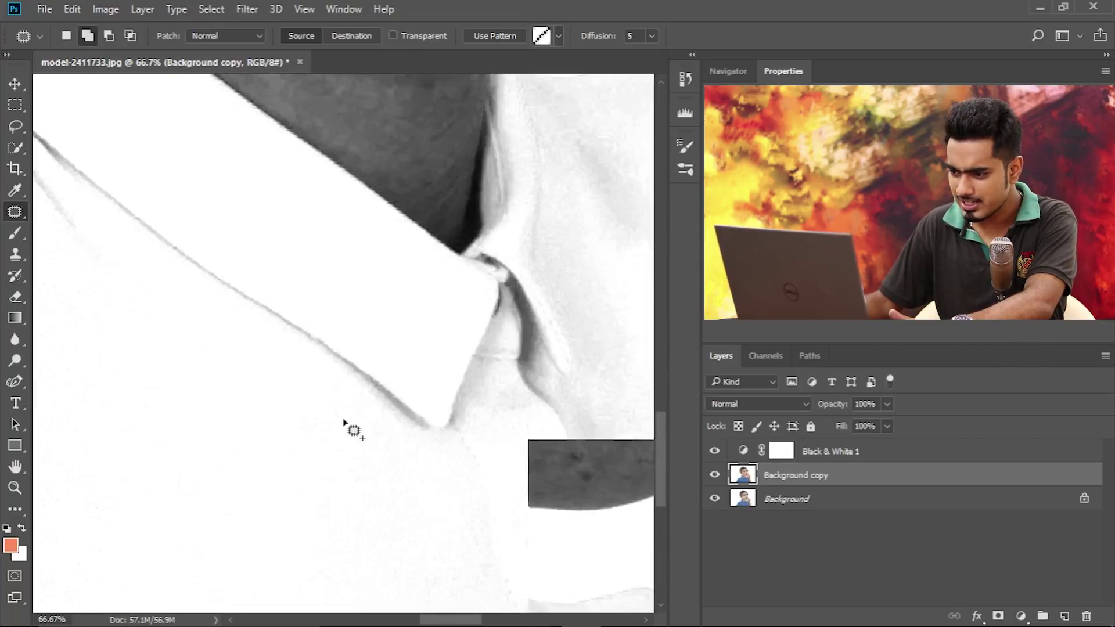
scroll(346, 424, up, 12)
scroll(395, 407, down, 4)
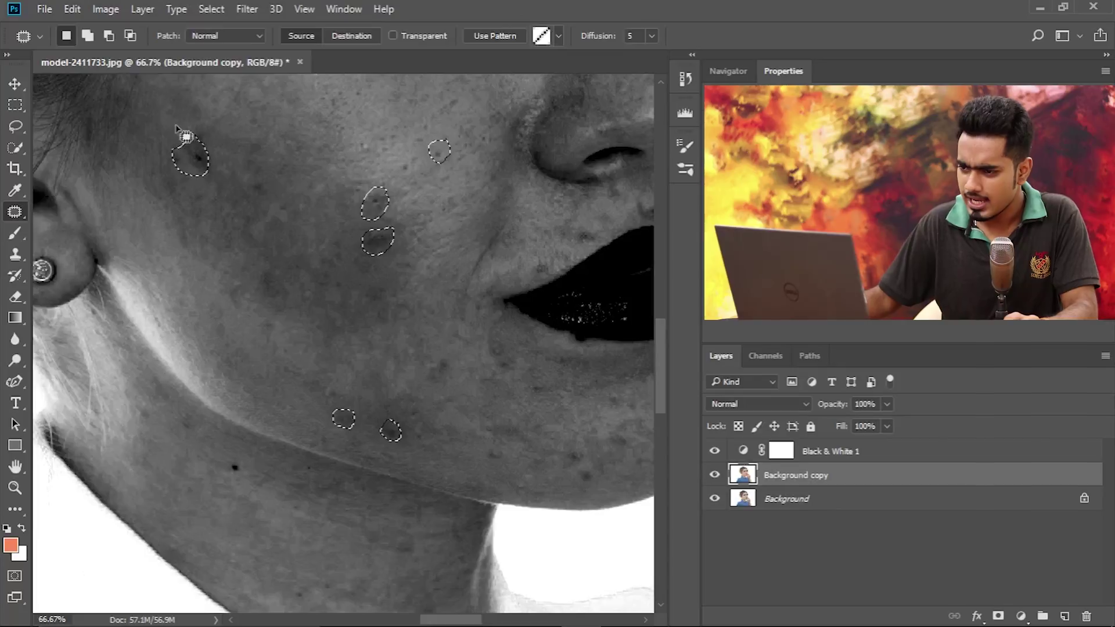
scroll(186, 137, up, 3)
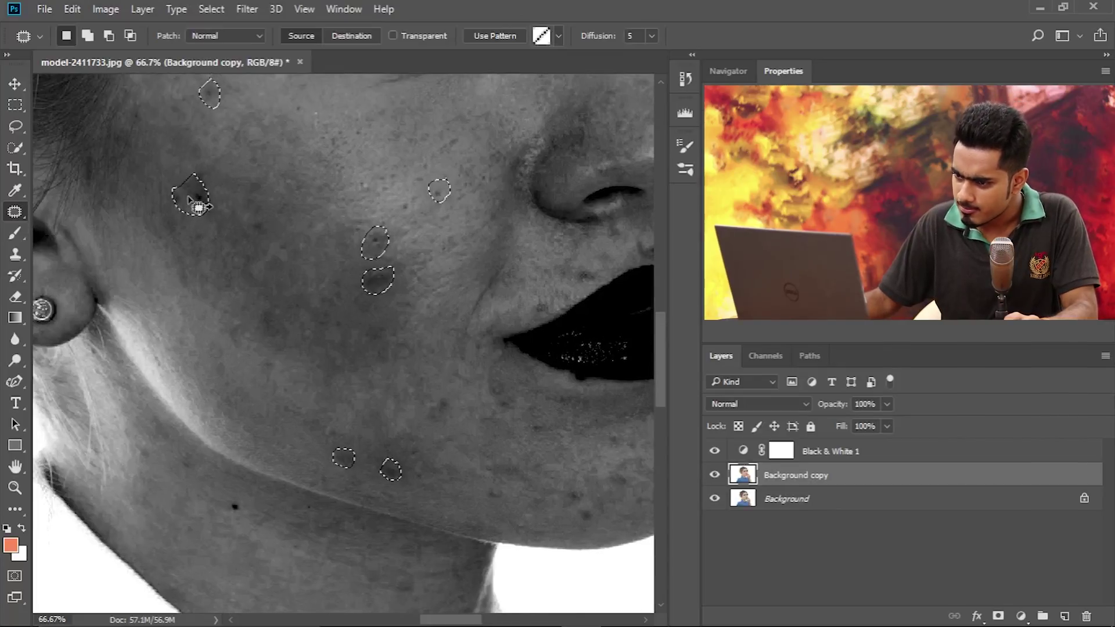
- Patch the outlined blemishes with nearby clean skin and deselect
drag(190, 201, 164, 137)
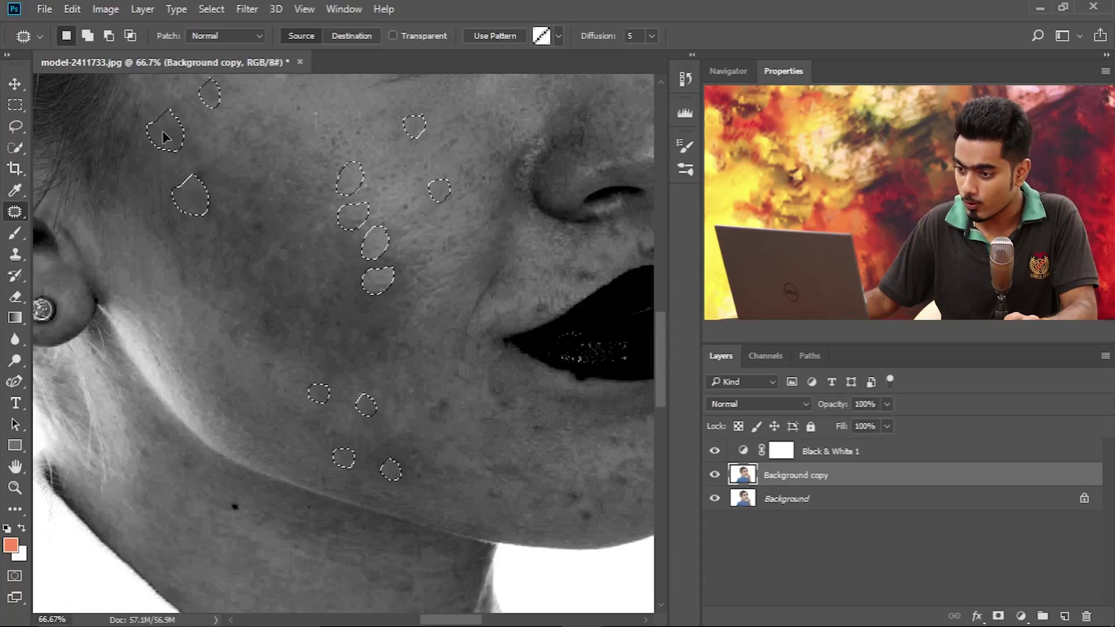
drag(165, 137, 163, 139)
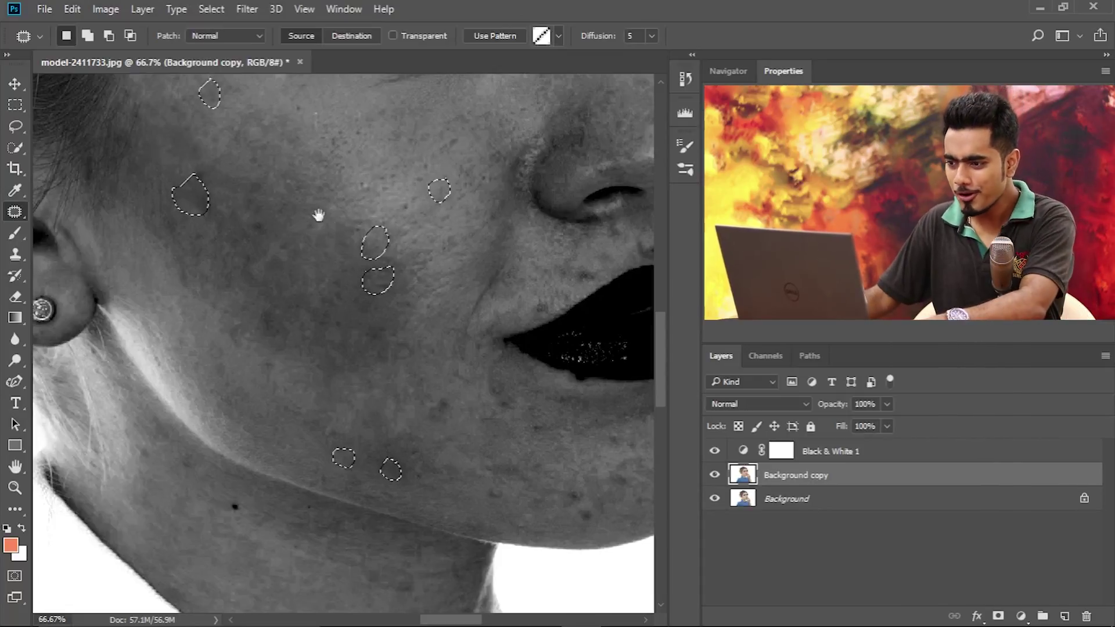
scroll(306, 227, up, 2)
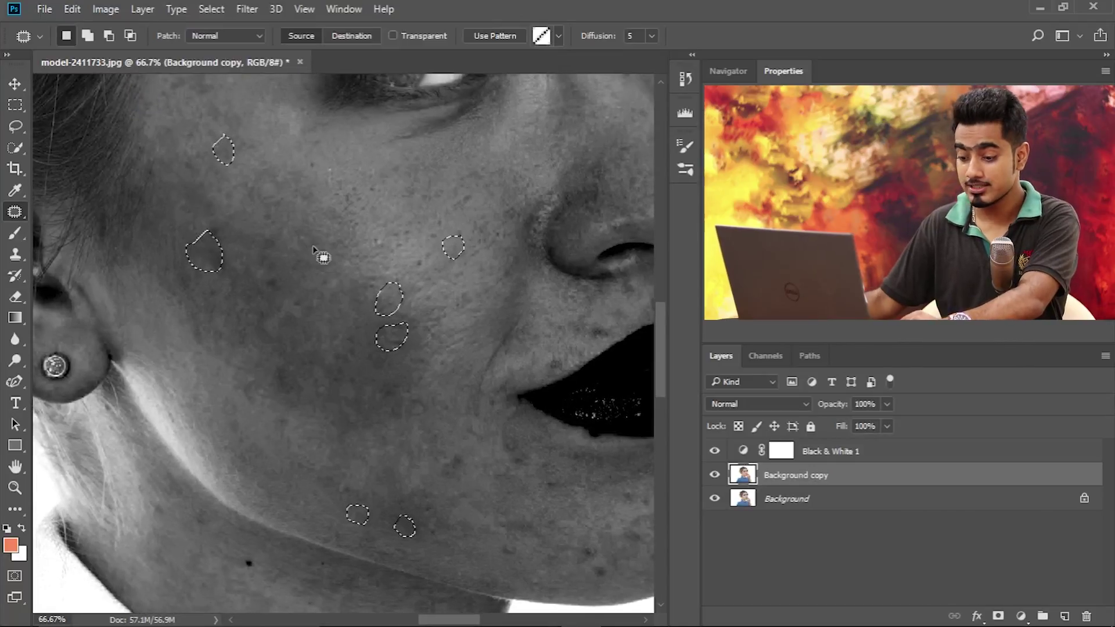
key(ctrl+d)
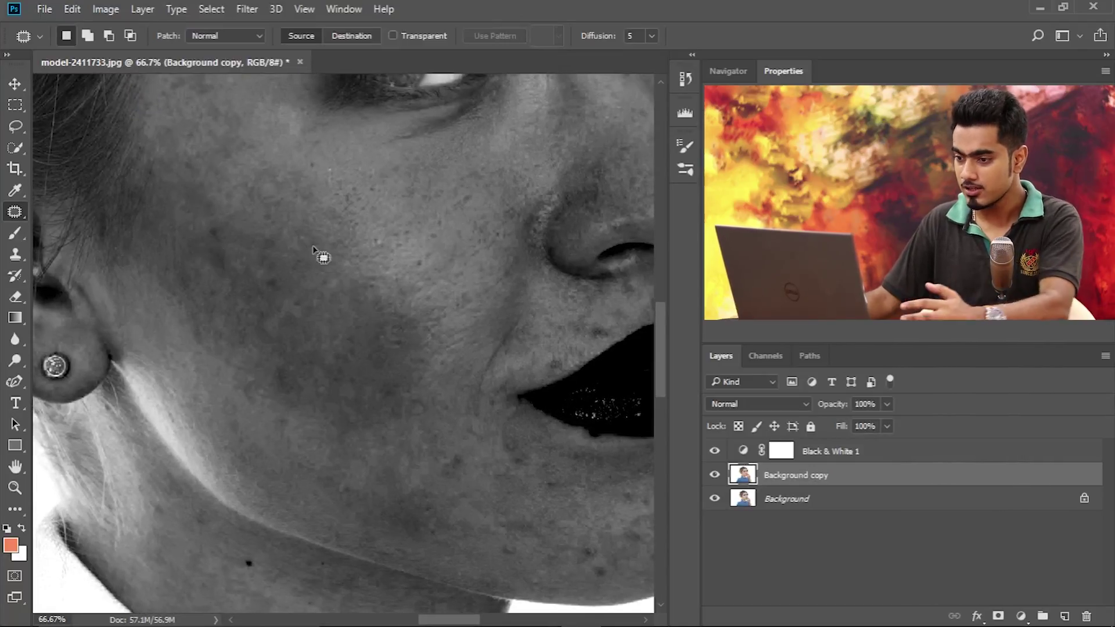
- Compare before and after, hide Black & White 1, and delete the Background copy layer
click(716, 476)
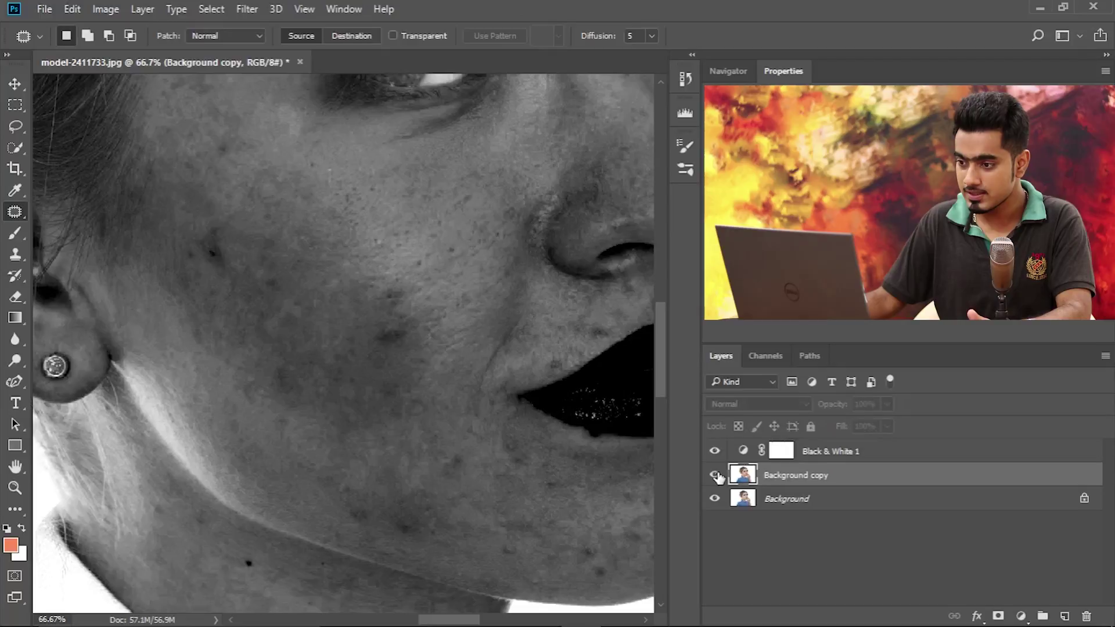
click(717, 475)
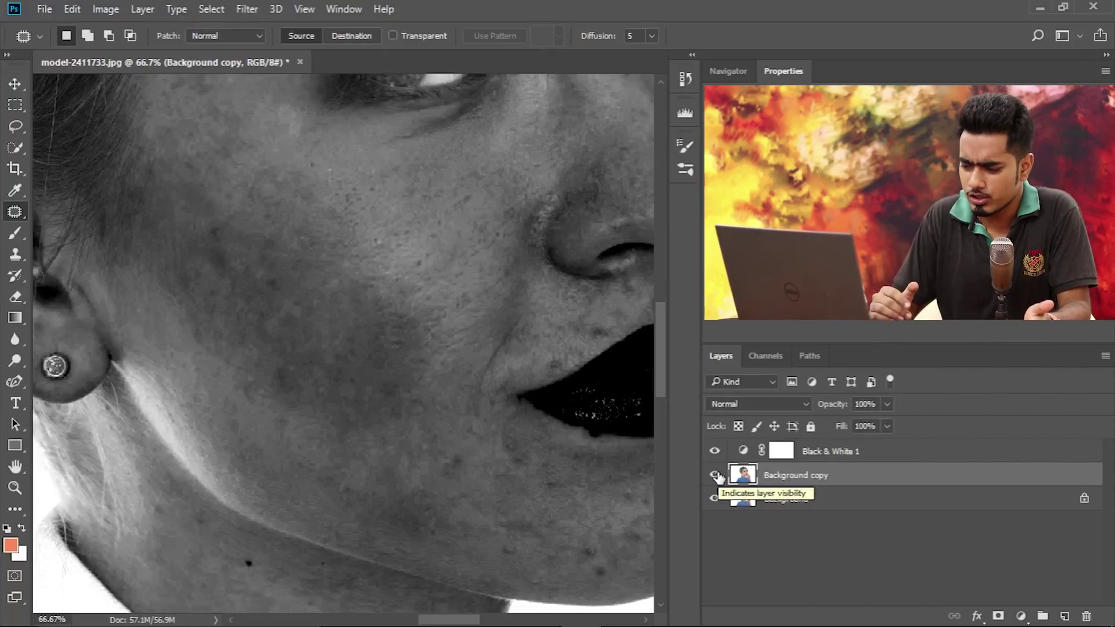
click(715, 453)
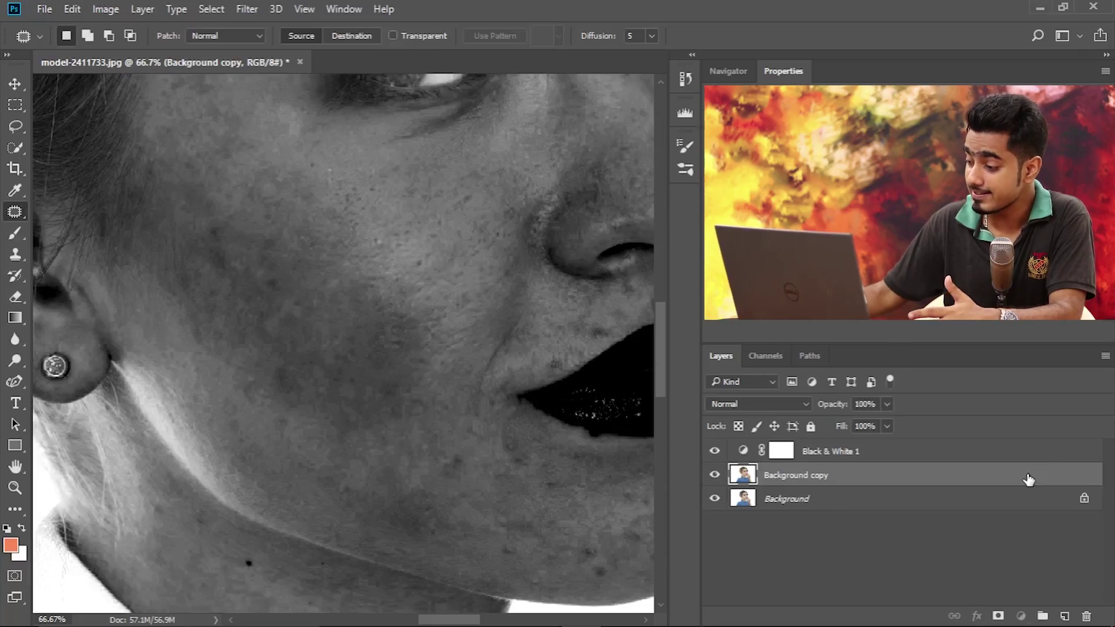
drag(1029, 480, 1087, 616)
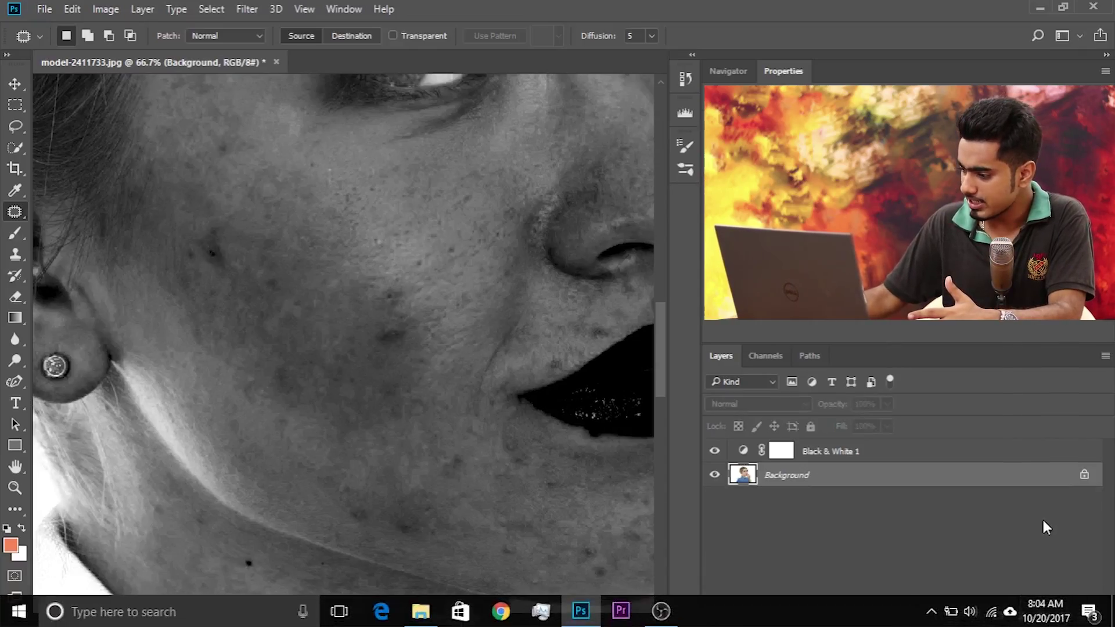
- Add an empty Layer 1 and heal a cheek blemish on it with the Healing Brush
click(1065, 616)
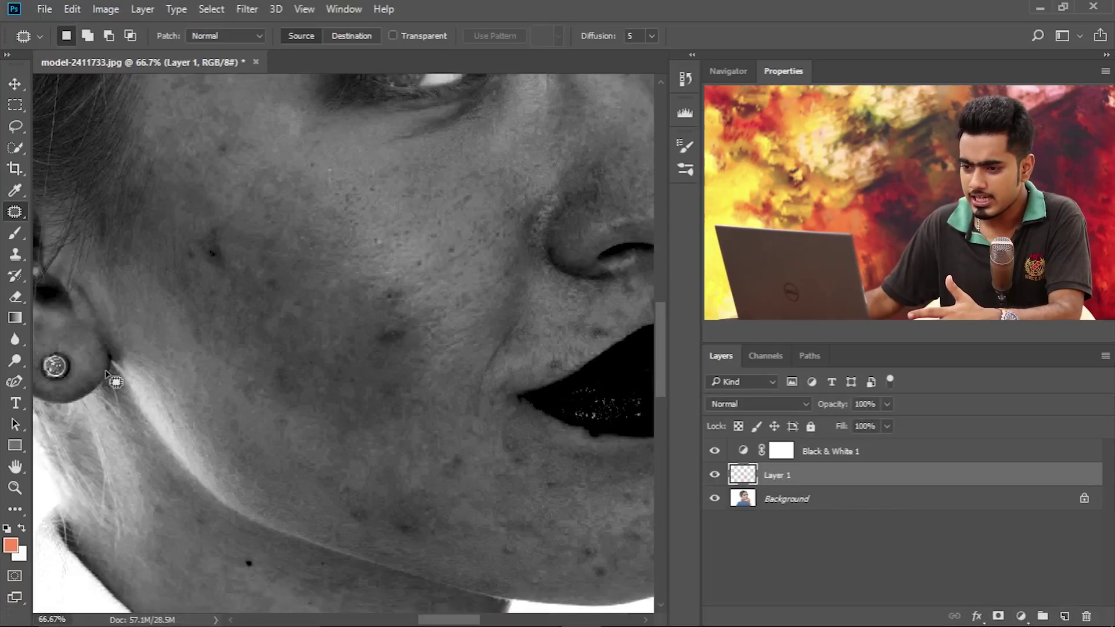
right_click(15, 212)
click(65, 231)
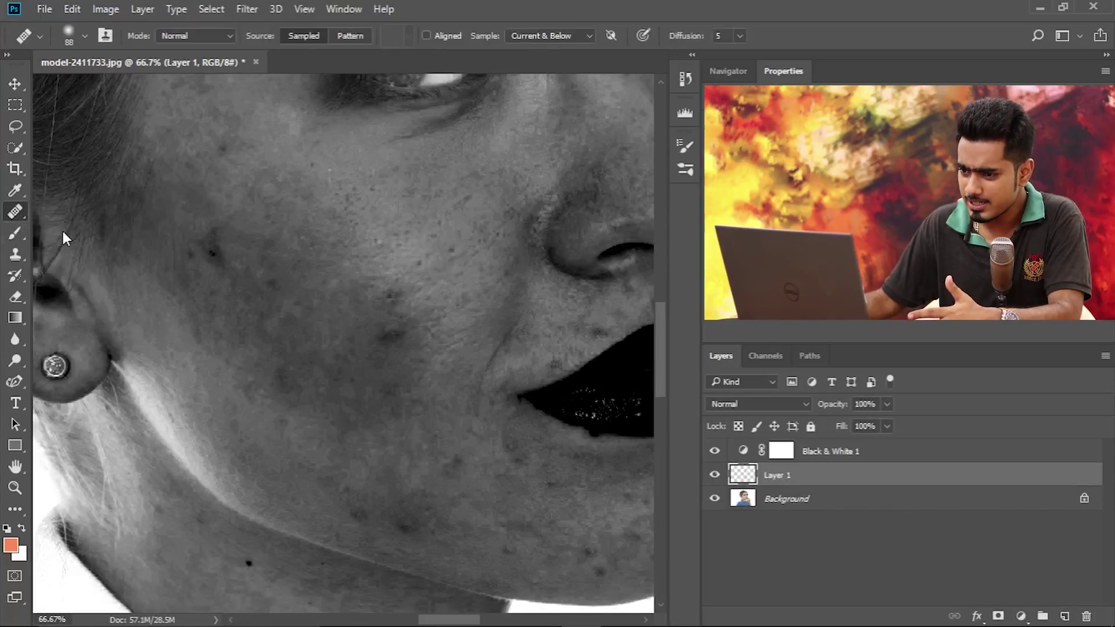
alt+click(383, 359)
click(383, 343)
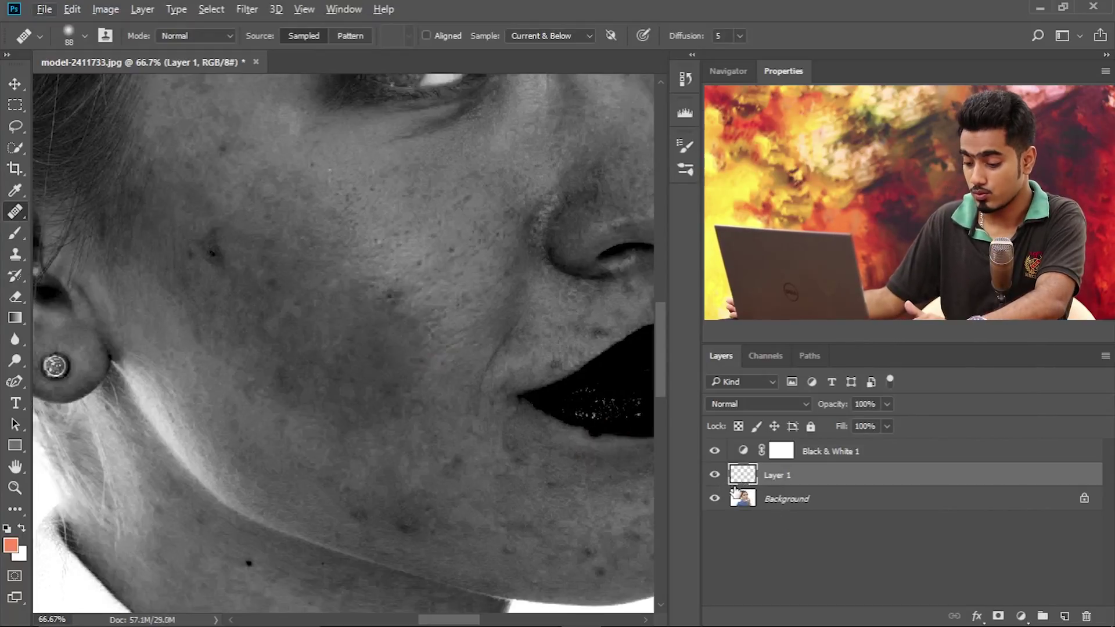
- View Layer 1 alone, restore Background and Black & White 1, then heal the upper-left cheek
alt+click(715, 476)
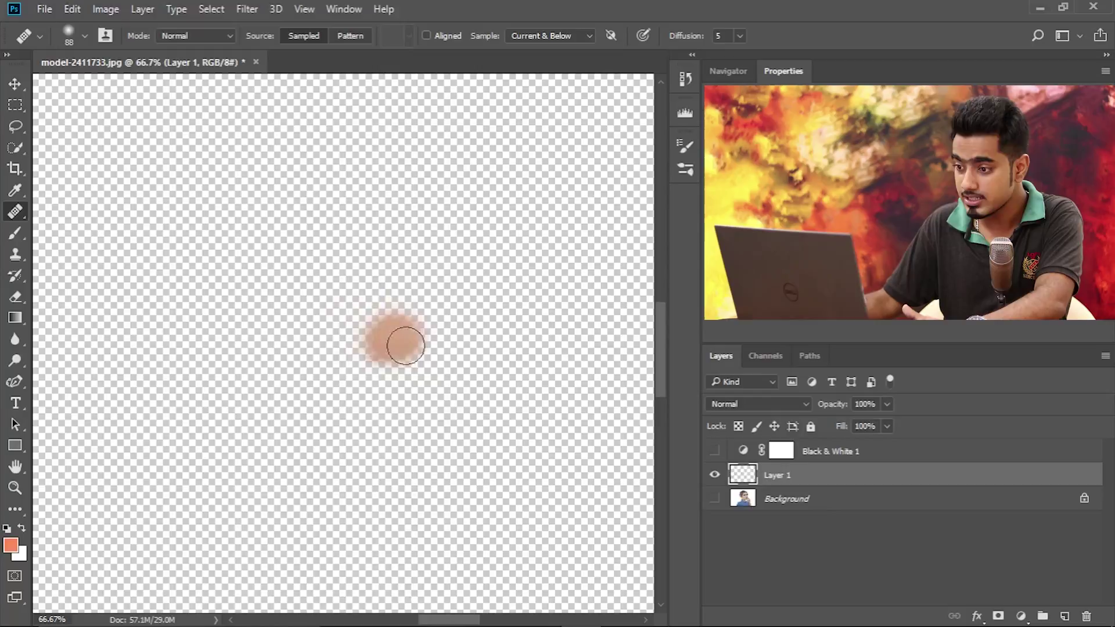
click(715, 499)
click(716, 451)
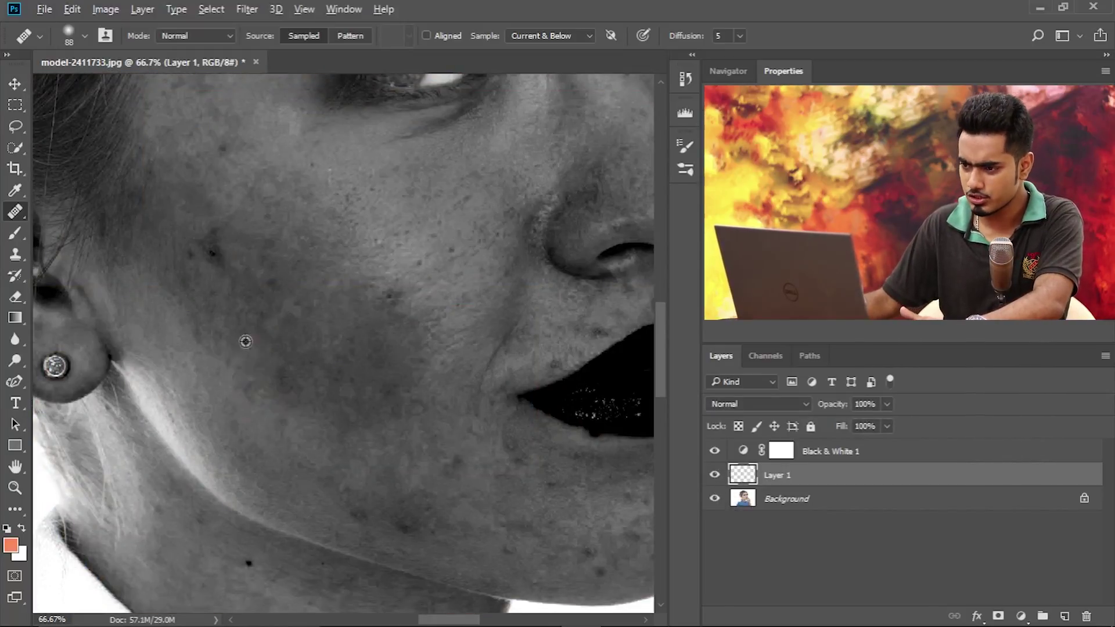
alt+click(253, 168)
mouse_move(158, 240)
mouse_down()
mouse_move(91, 186)
mouse_move(64, 116)
mouse_move(341, 435)
mouse_up()
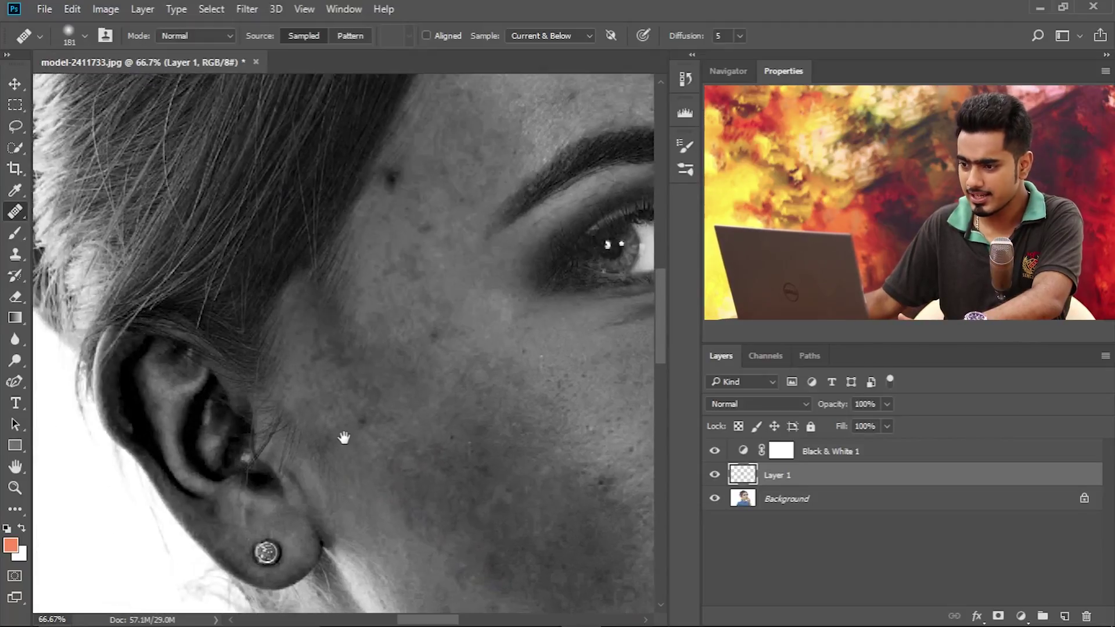
click(15, 297)
- Erase unwanted cheek healing from Layer 1 with a soft-edged eraser
mouse_move(244, 279)
mouse_down()
mouse_move(296, 353)
mouse_move(339, 323)
mouse_move(391, 391)
mouse_move(391, 511)
mouse_move(320, 482)
mouse_up()
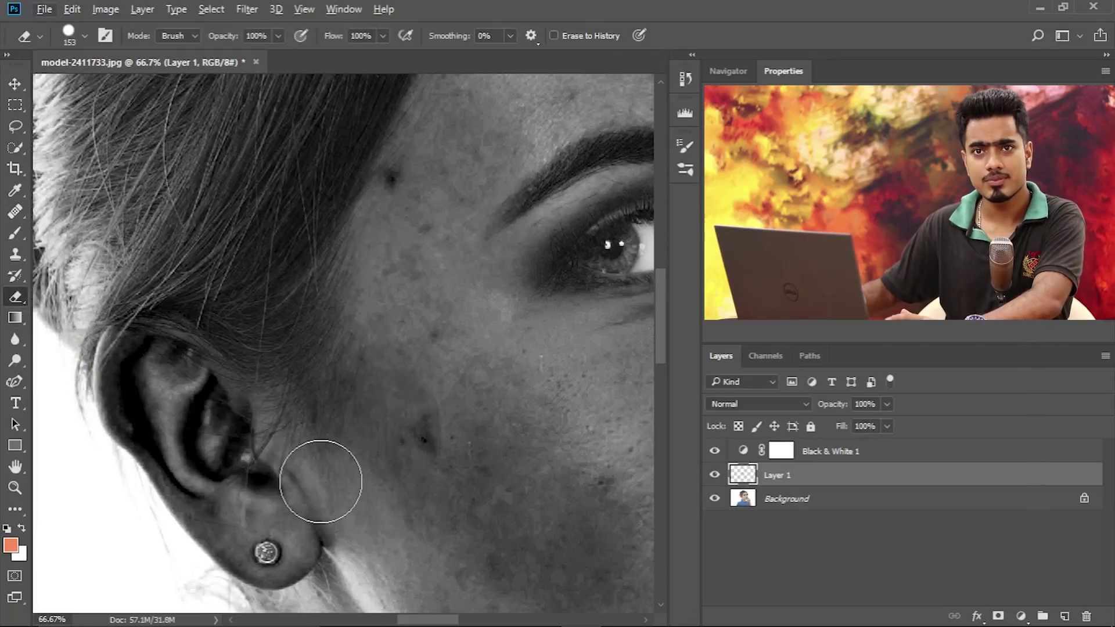
alt+right_click(361, 423)
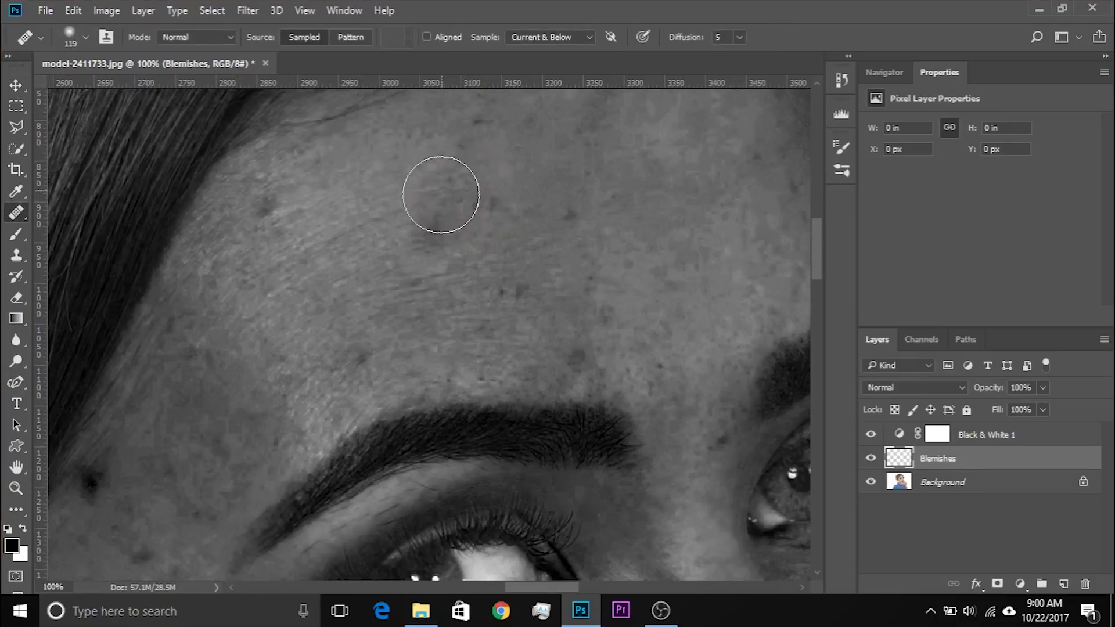
- Zoom in, resize the Healing Brush to about 27 px, and heal two hairline spots
scroll(473, 224, up, 3)
scroll(449, 264, up, 3)
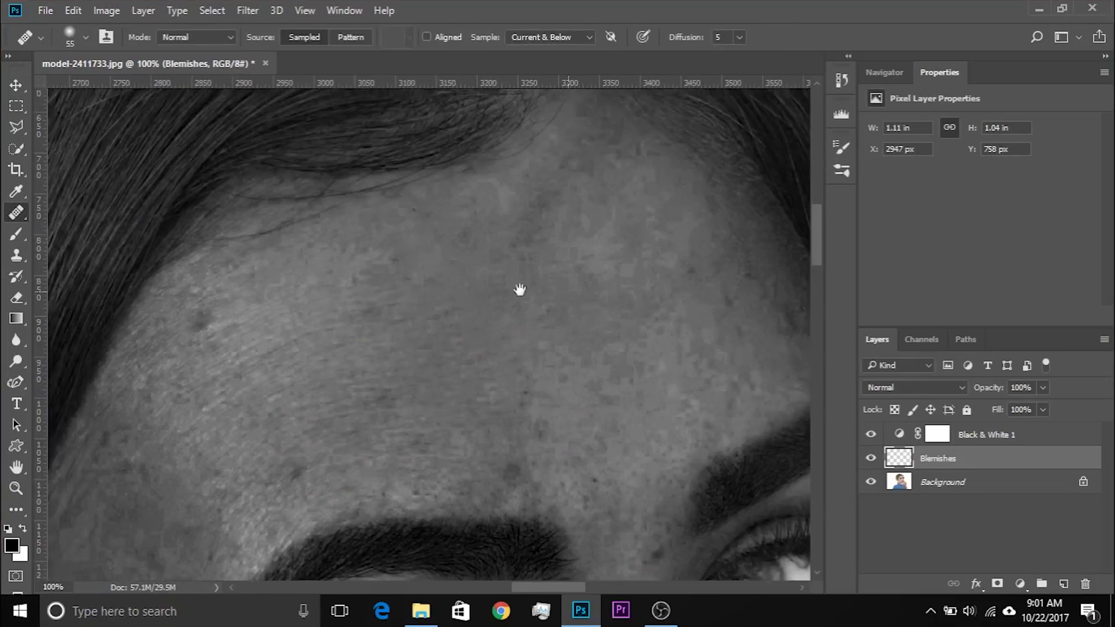
drag(520, 291, 443, 275)
scroll(443, 274, up, 3)
scroll(316, 356, left, 5)
key(bracketright)
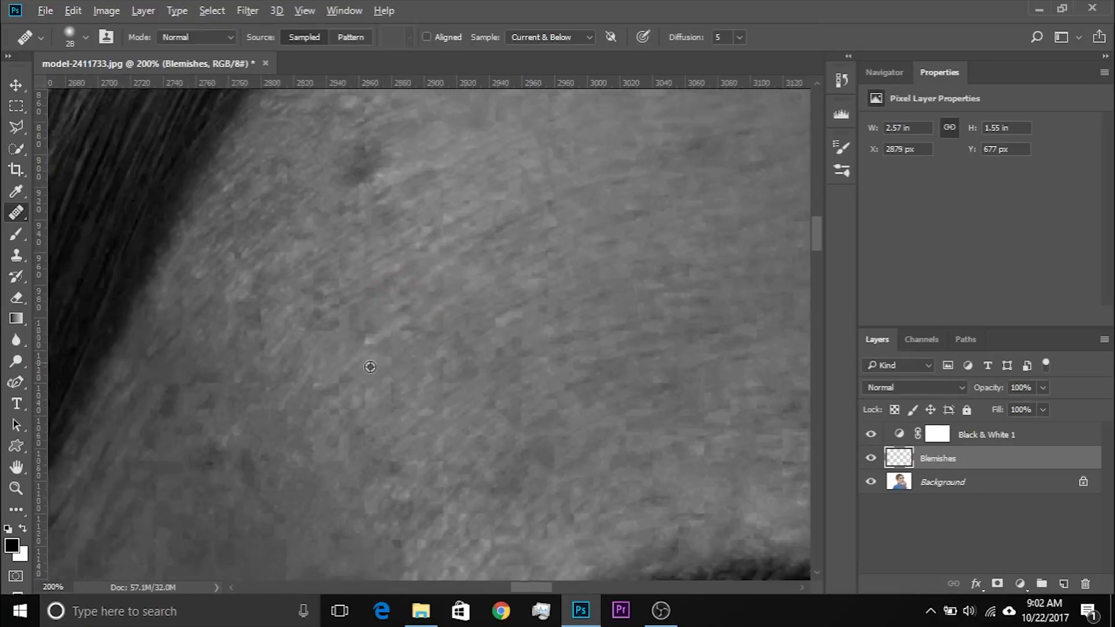
click(416, 364)
click(443, 232)
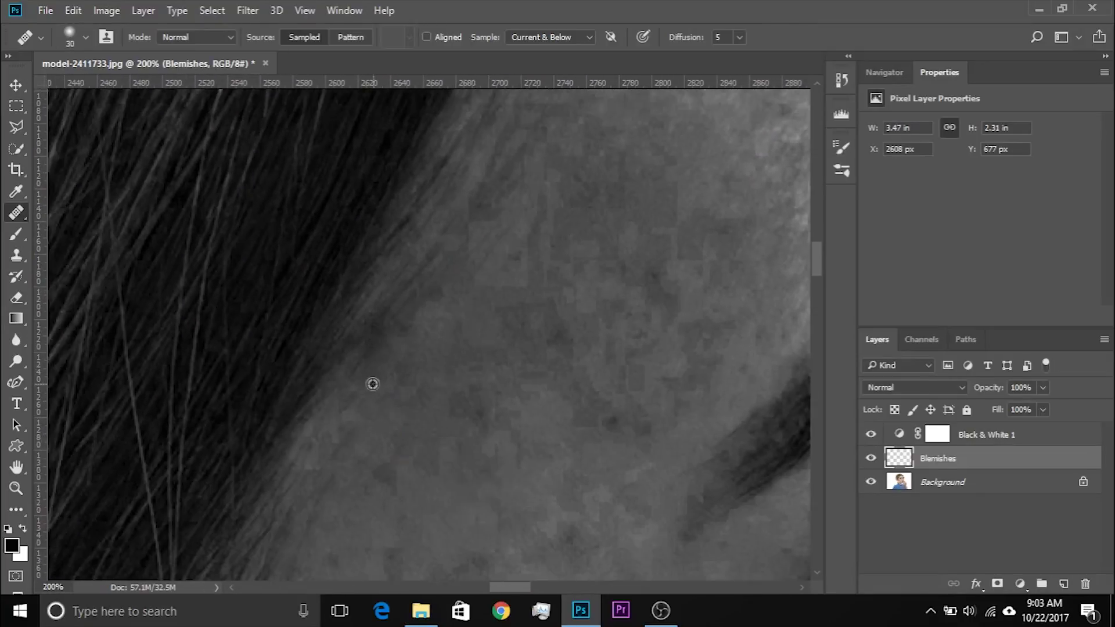